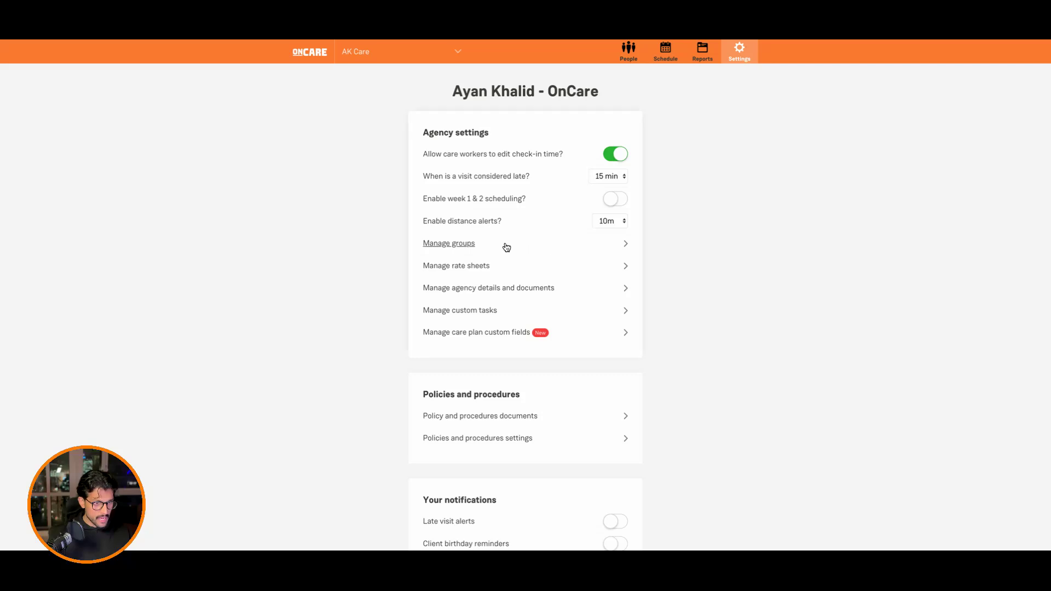
Step: Open the group management page from the agency settings
left_click(488, 243)
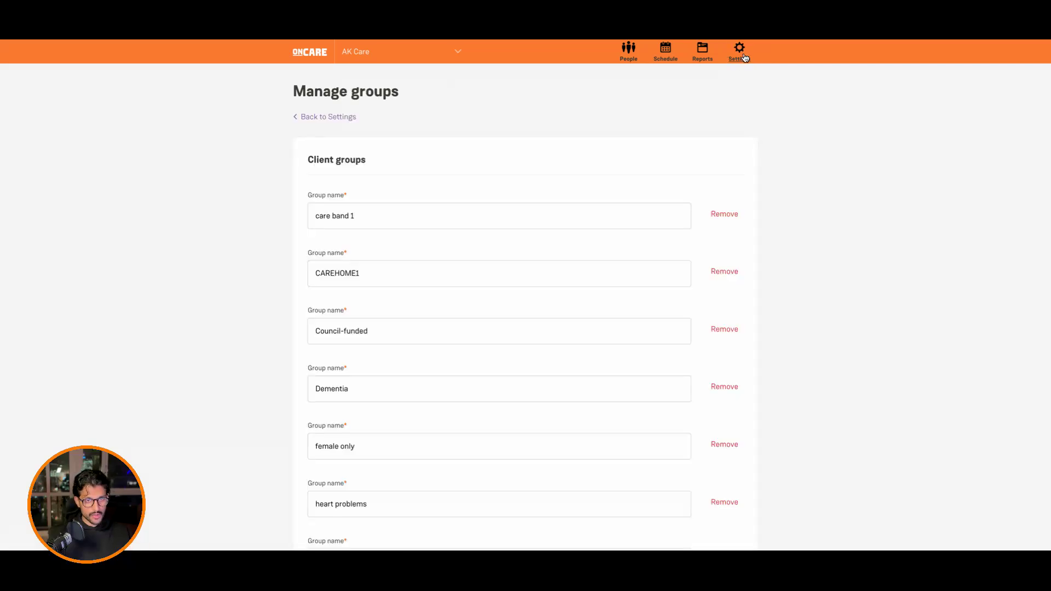
left_click(744, 58)
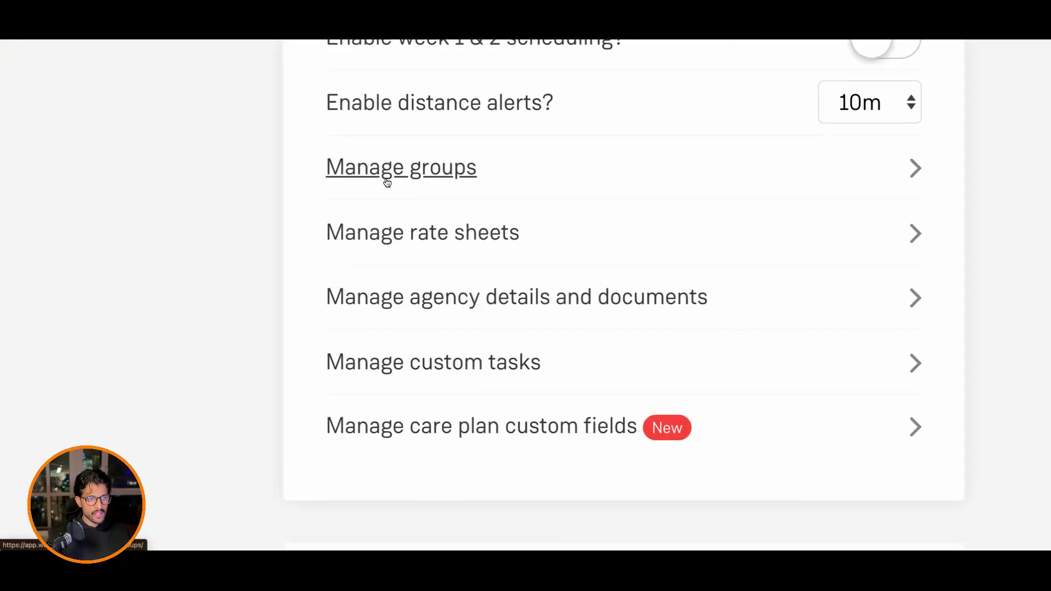
left_click(391, 176)
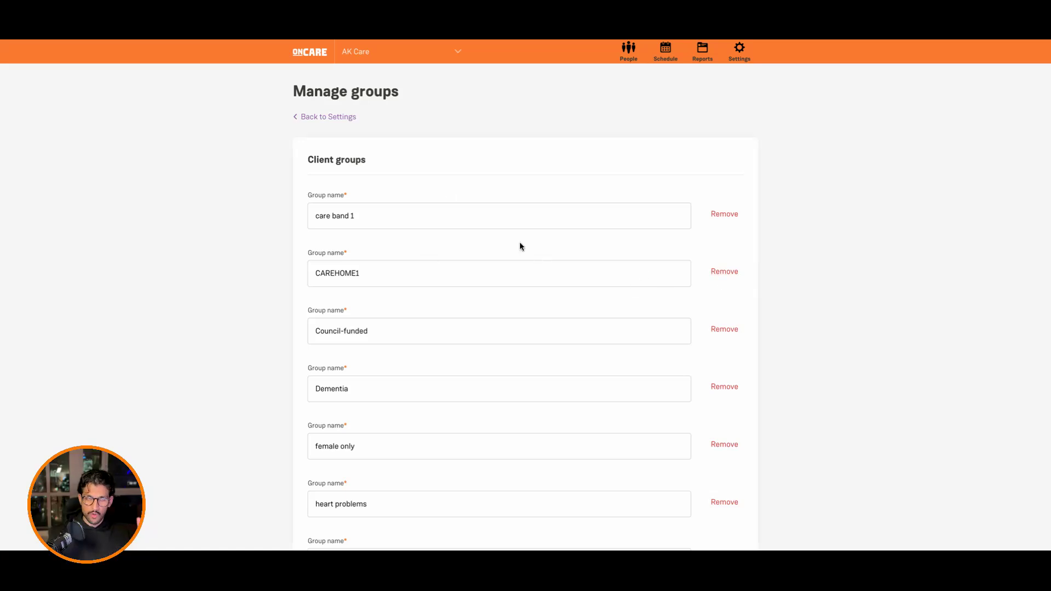
Step: Look through the existing client groups and the start of the care worker groups
scroll(583, 312, "down", 15)
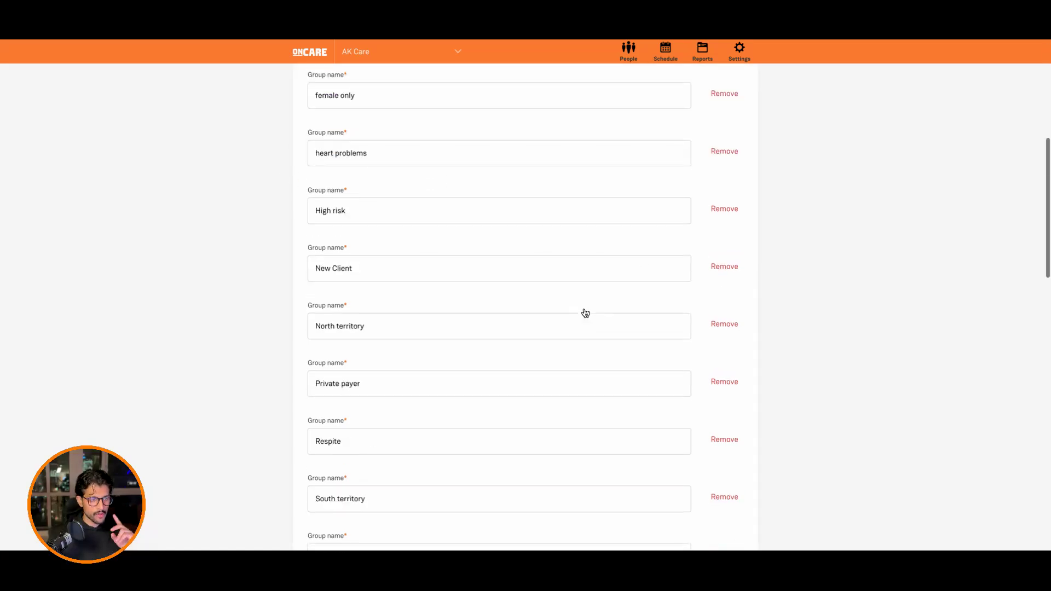
left_click_drag(422, 277, 309, 275)
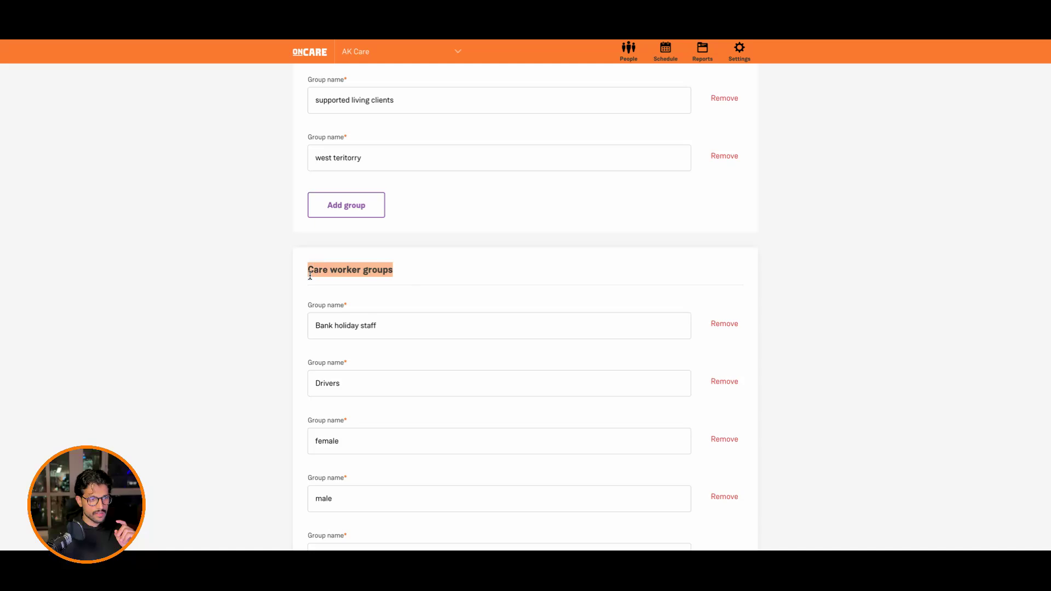
scroll(432, 306, "up", 15)
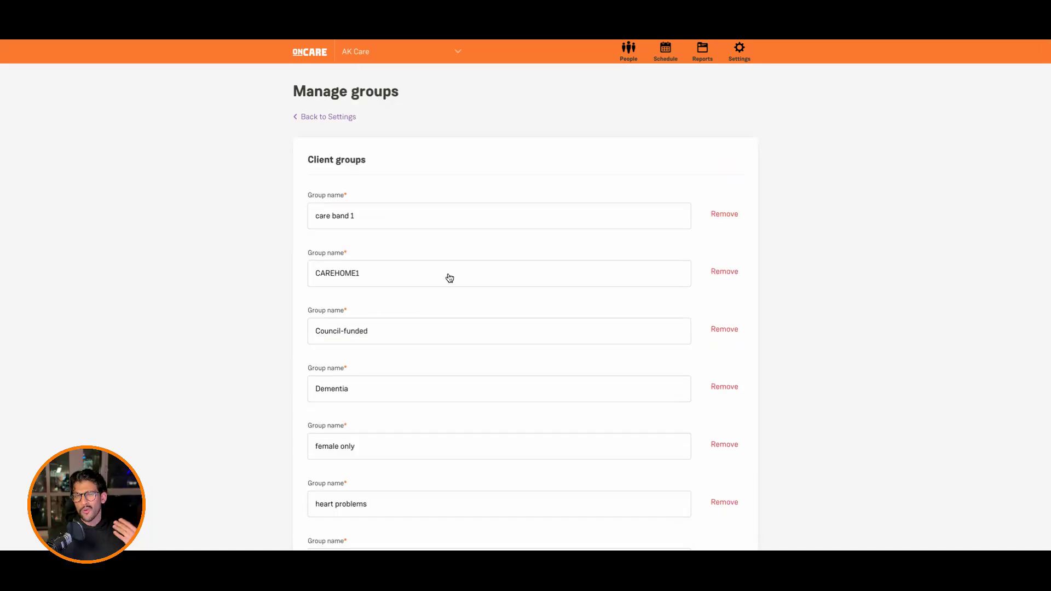
scroll(324, 246, "down", 2)
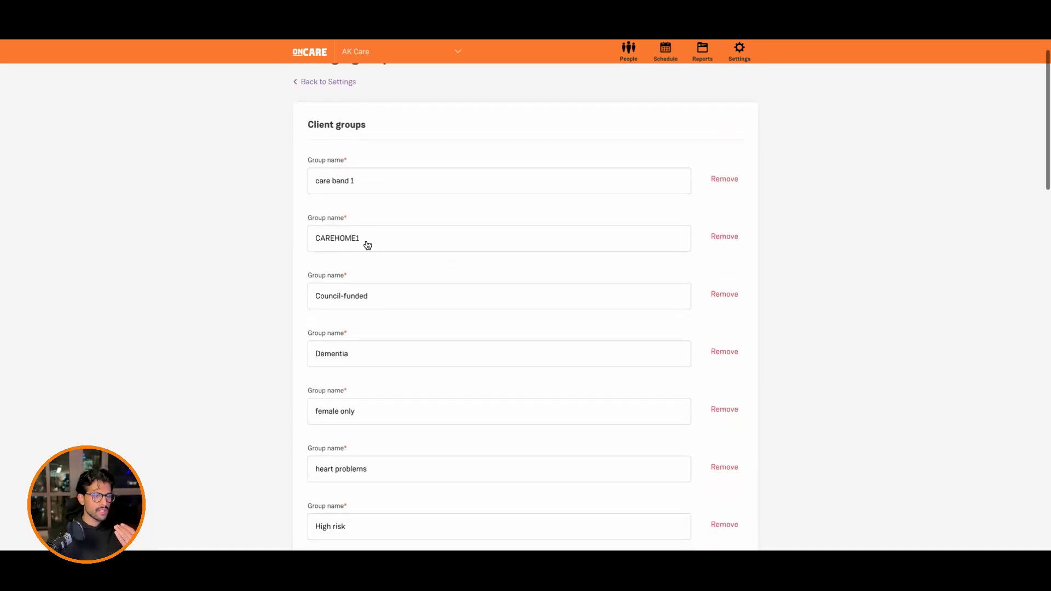
scroll(345, 281, "down", 1)
scroll(350, 300, "down", 1)
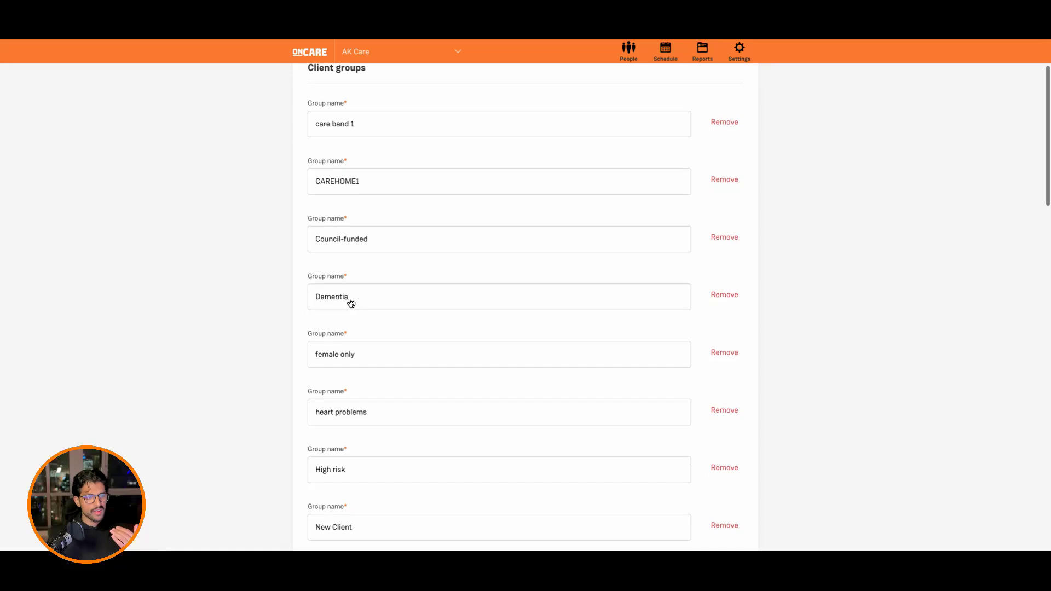
scroll(336, 312, "down", 1)
scroll(345, 317, "down", 2)
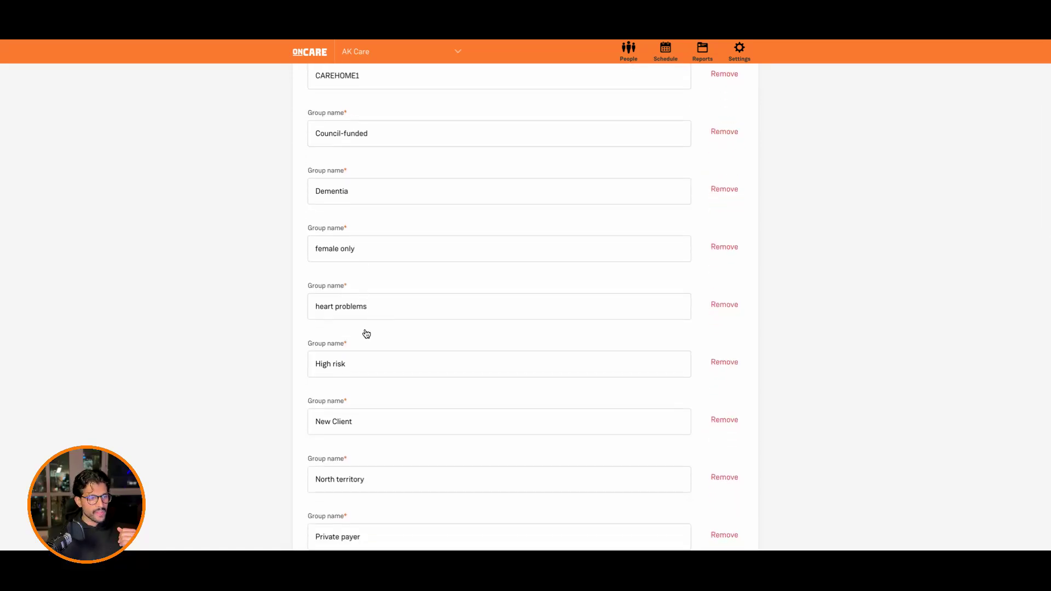
scroll(366, 335, "down", 3)
scroll(425, 305, "up", 1)
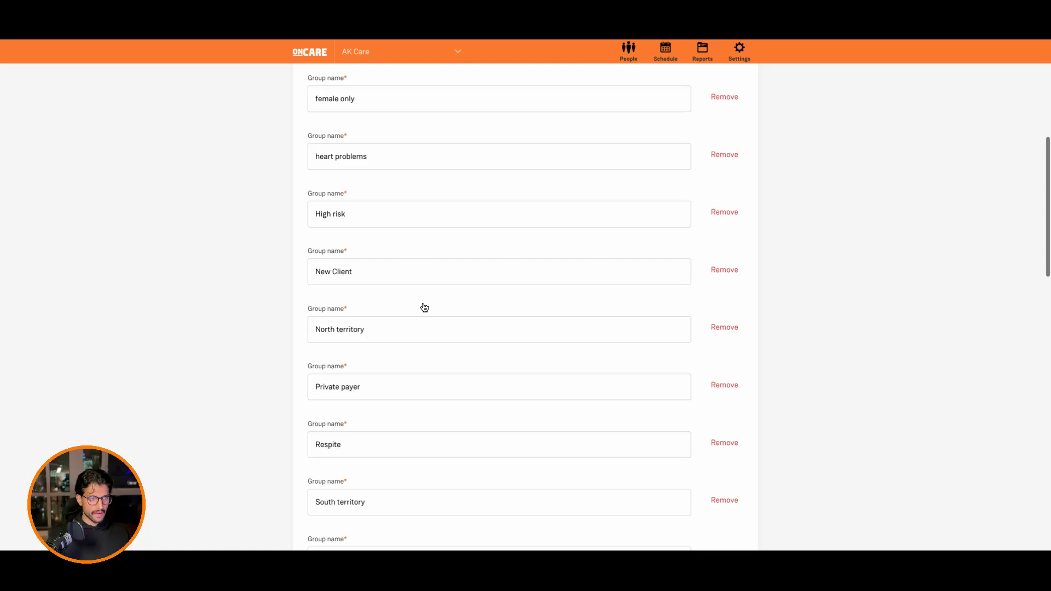
scroll(424, 310, "down", 6)
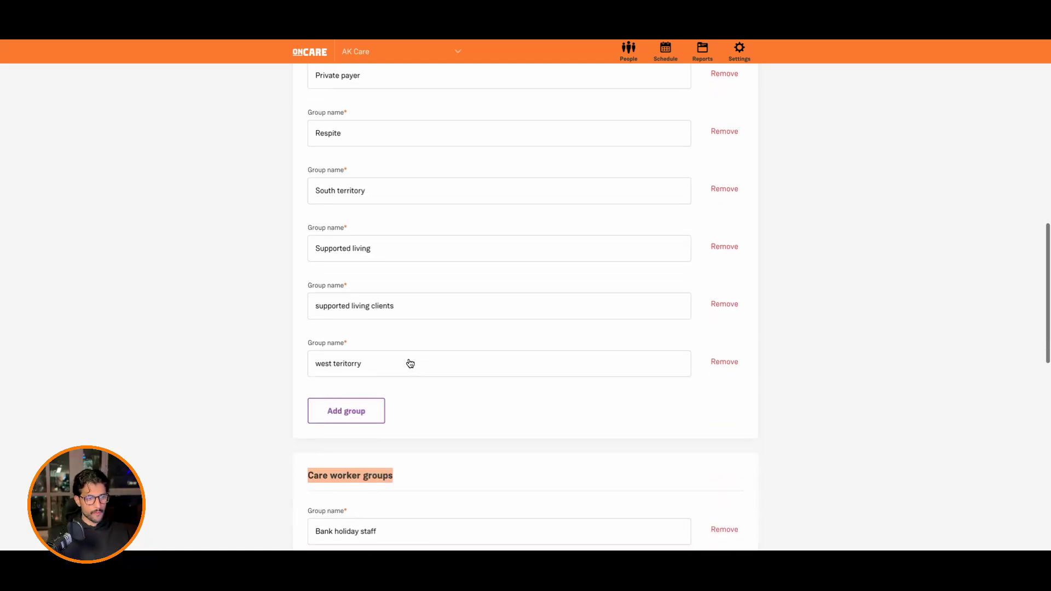
Step: Add a blank client group entry below the existing client groups and remove it again
left_click(362, 367)
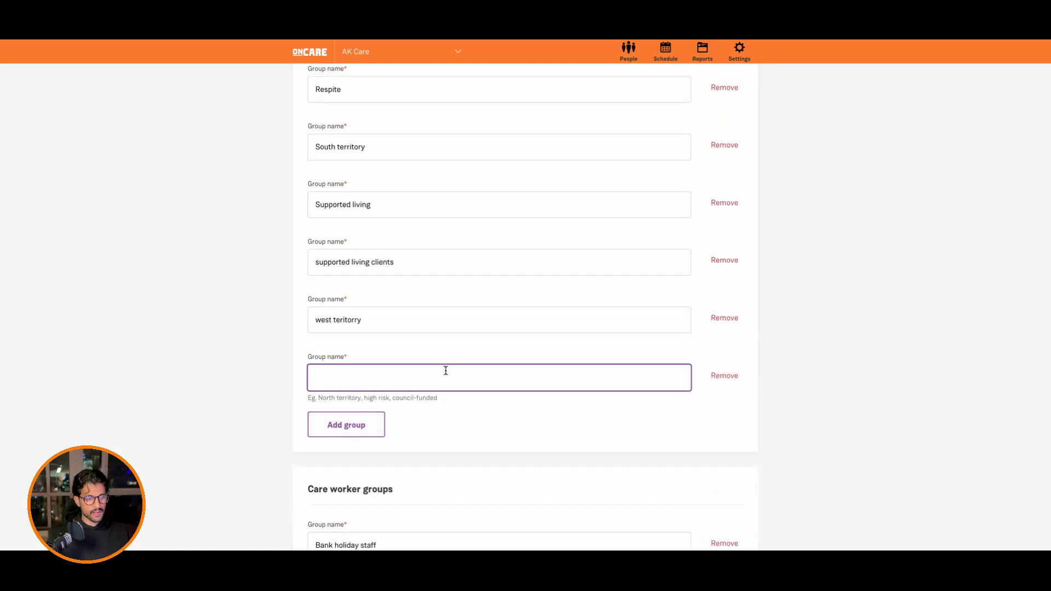
scroll(438, 398, "down", 1)
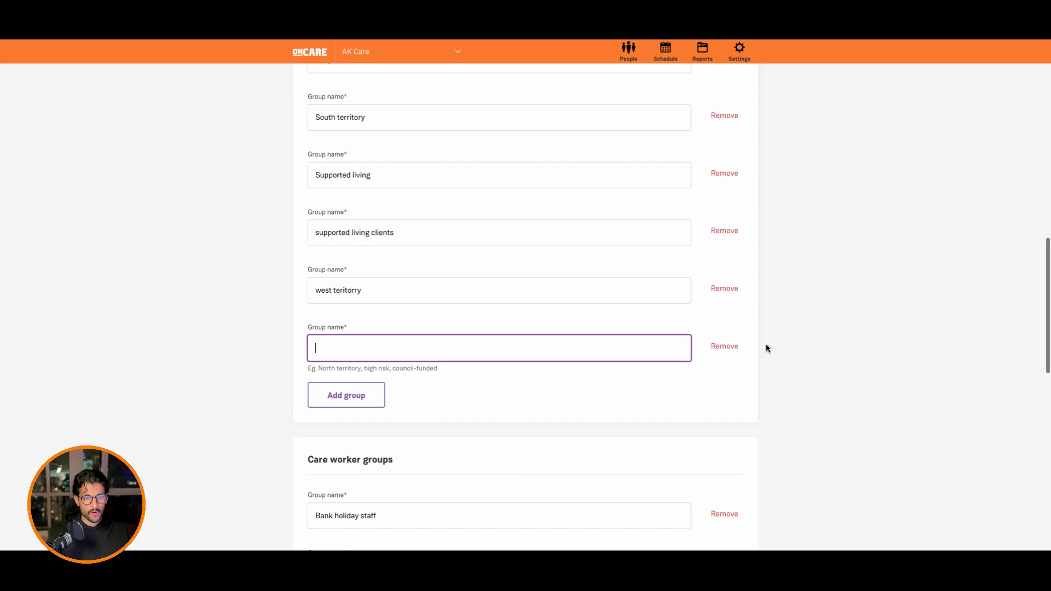
left_click(731, 348)
Step: Review the care worker groups down to the last entry and save the groups
scroll(377, 285, "down", 4)
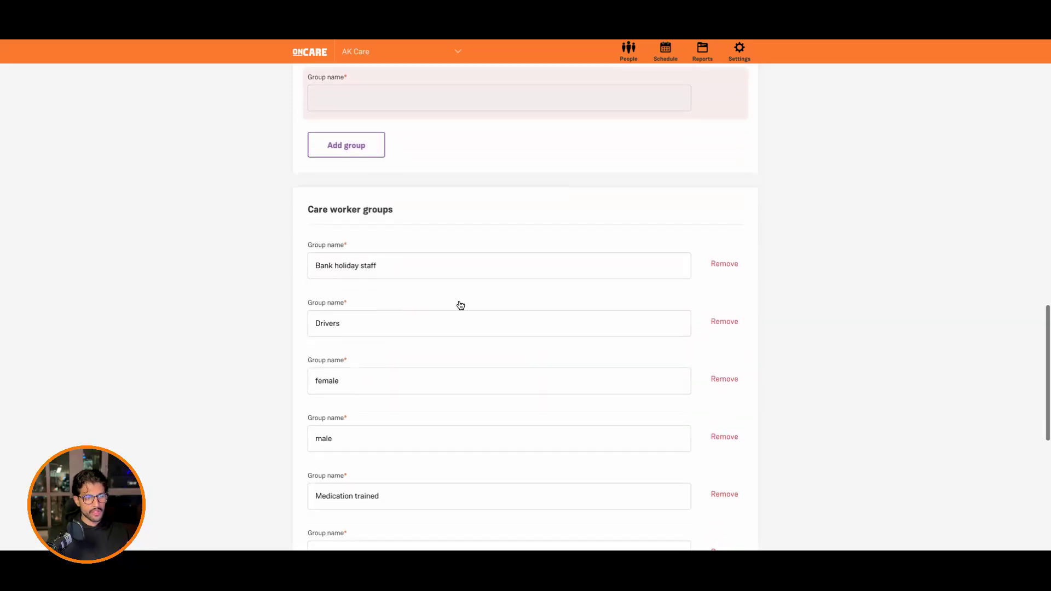
scroll(368, 324, "down", 4)
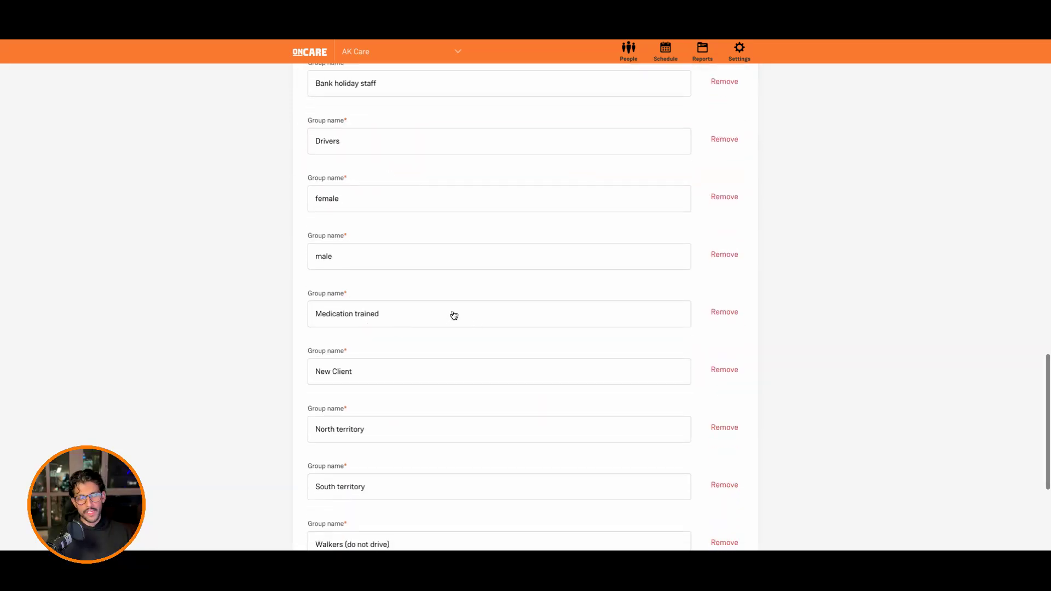
scroll(431, 323, "down", 1)
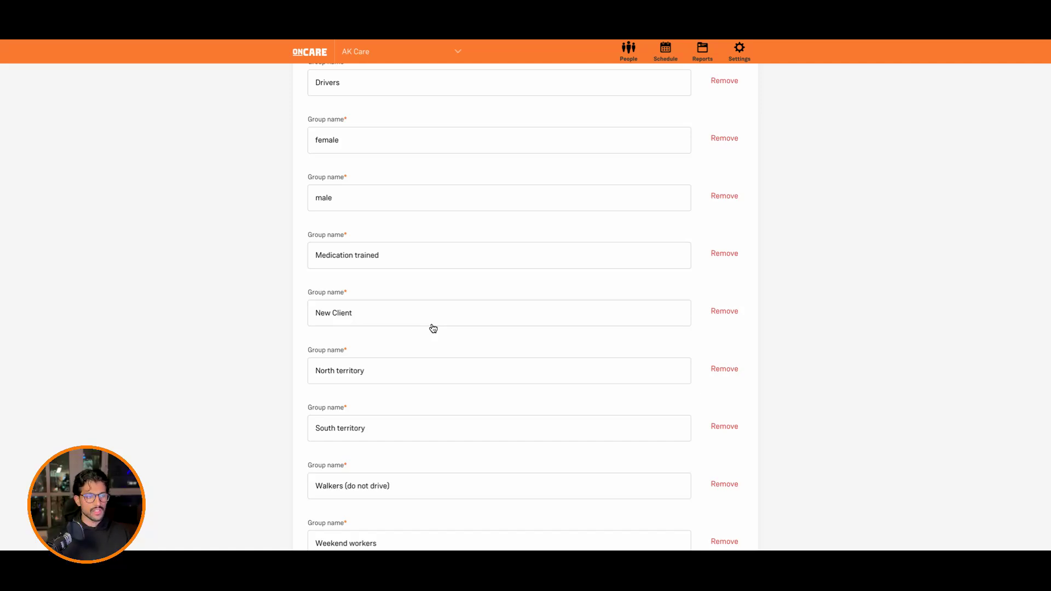
scroll(425, 330, "down", 3)
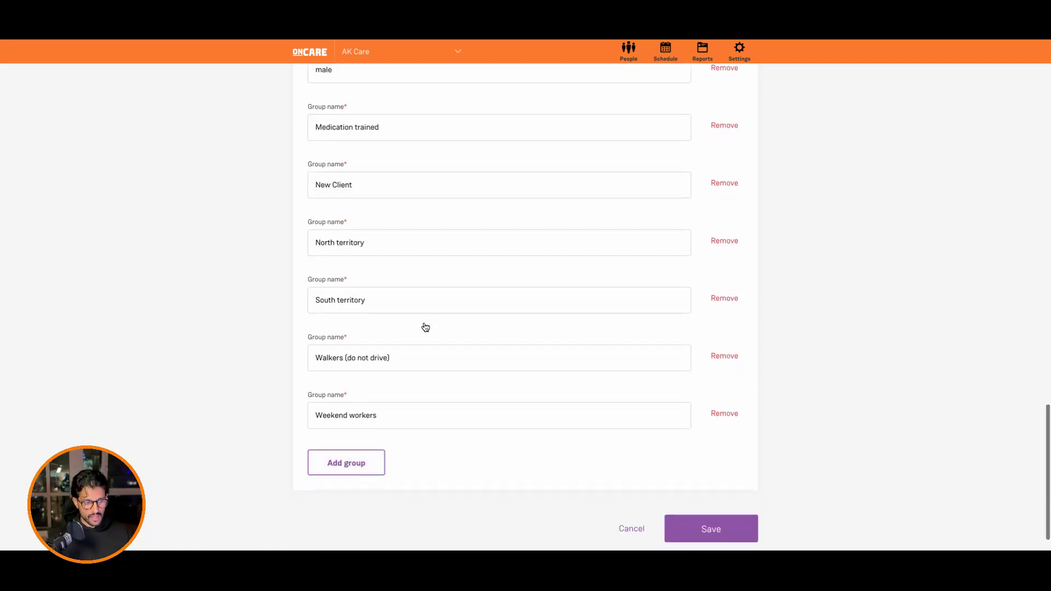
left_click(753, 509)
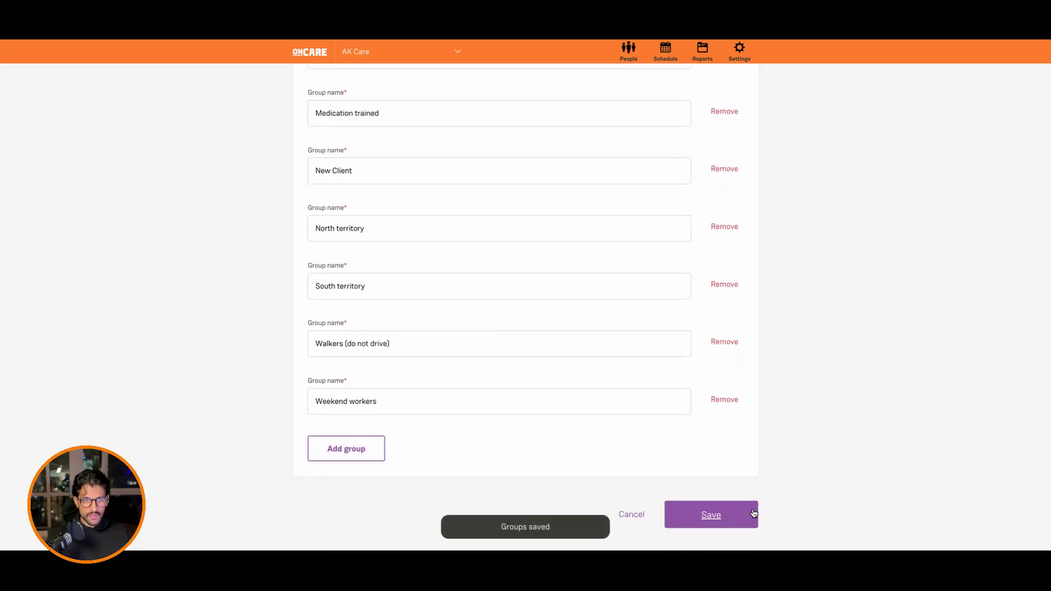
Step: Open the first listed client's profile from the clients list and find its groups section
left_click(628, 50)
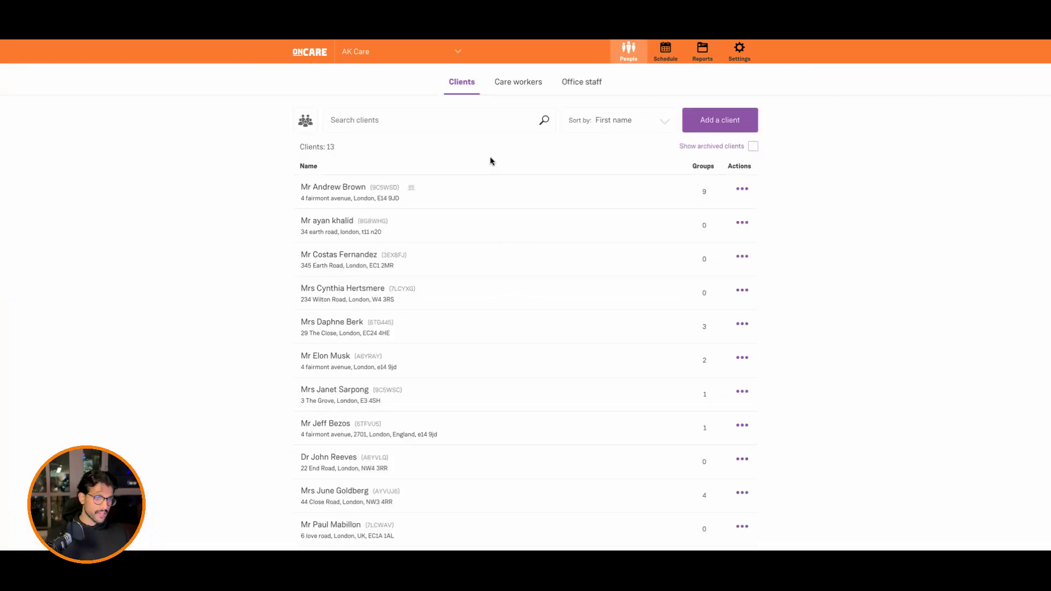
left_click(336, 195)
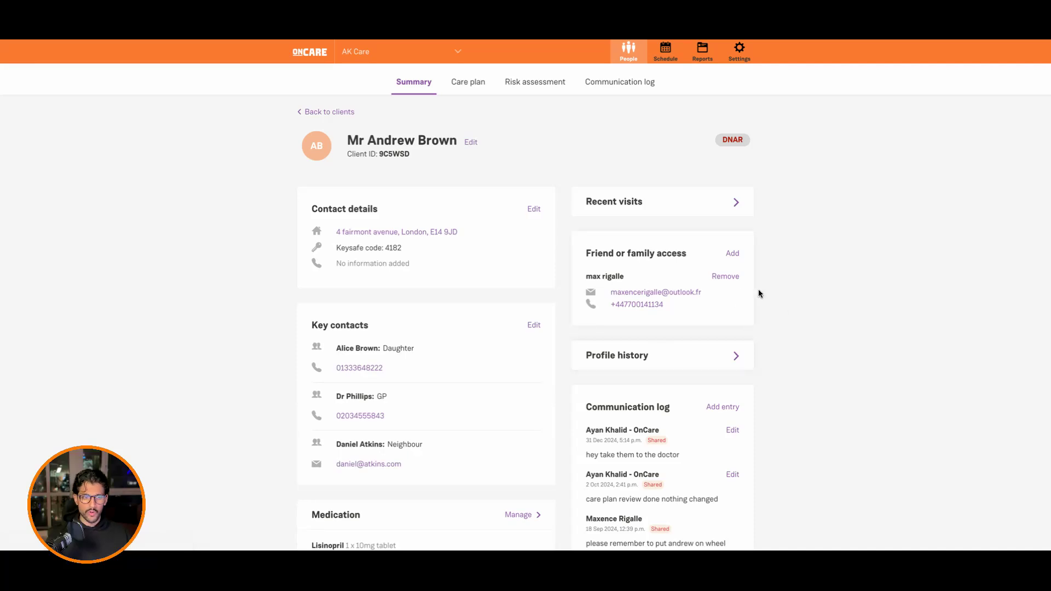
scroll(711, 296, "down", 10)
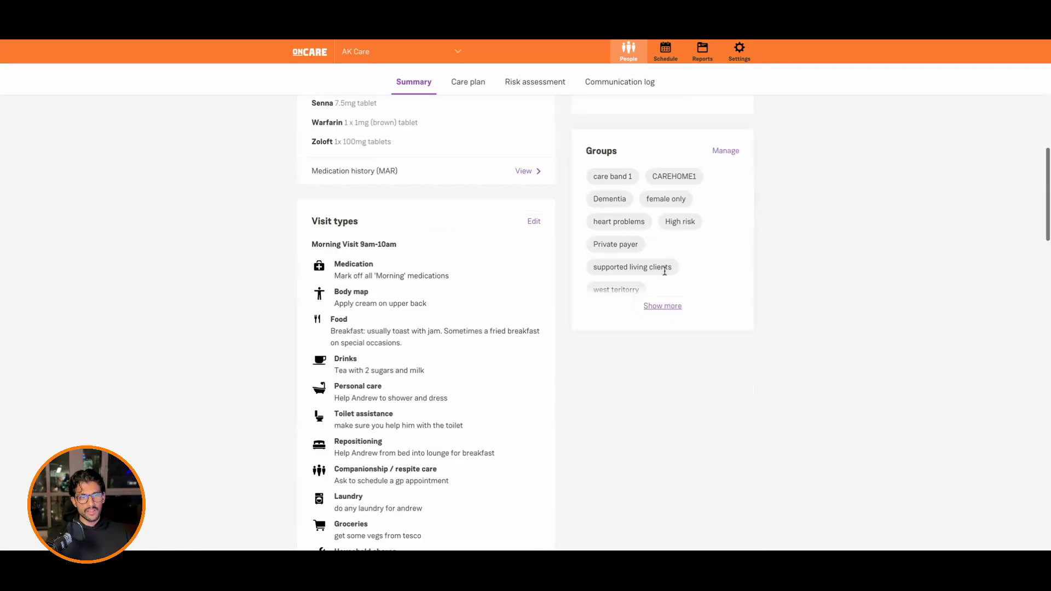
scroll(679, 203, "up", 1)
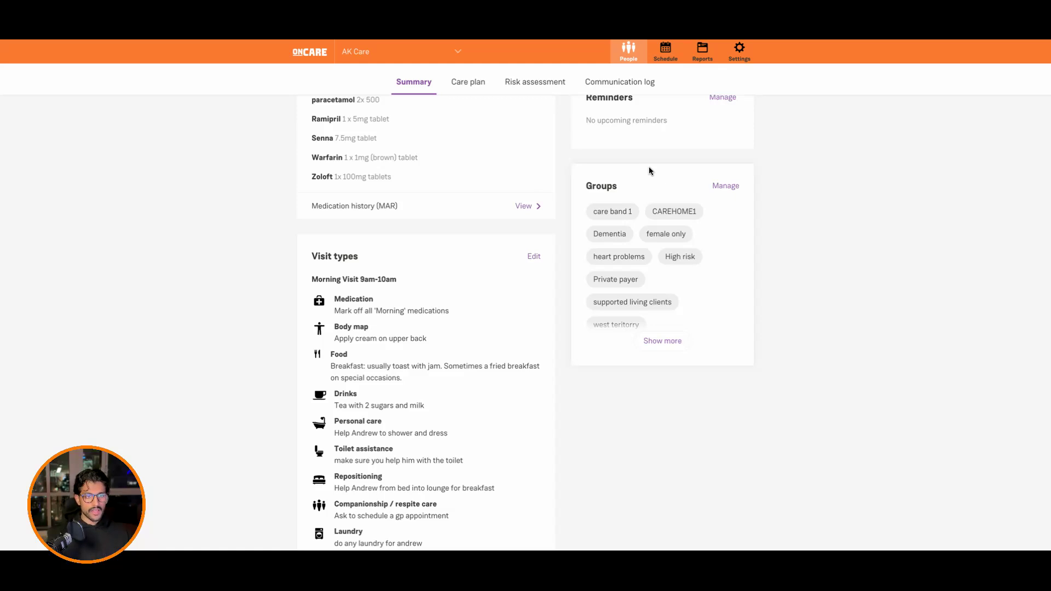
left_click_drag(606, 186, 596, 185)
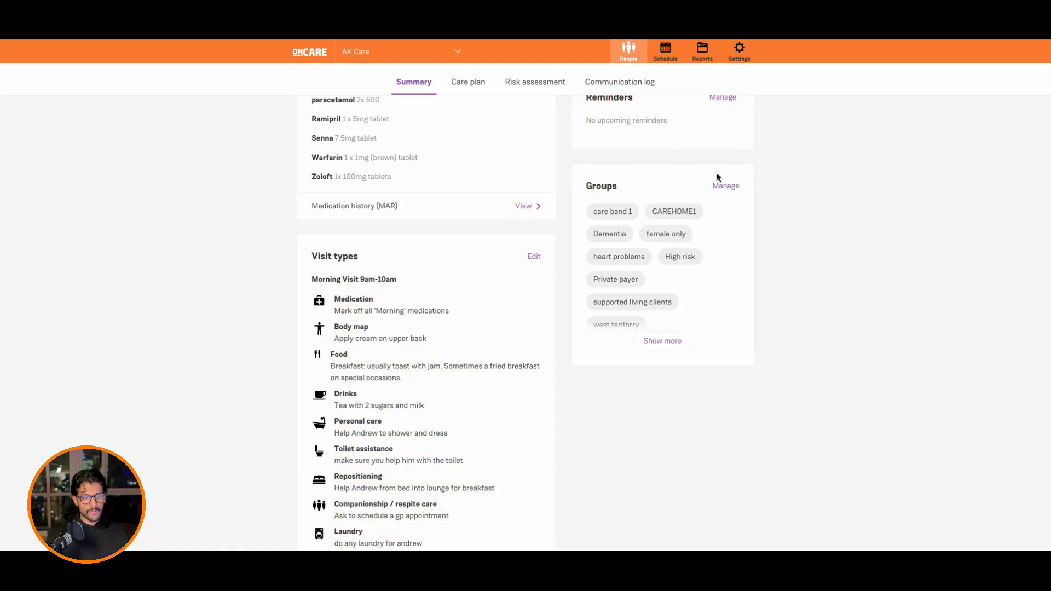
Step: Add the client to the New Client group and update the client's groups
left_click(726, 186)
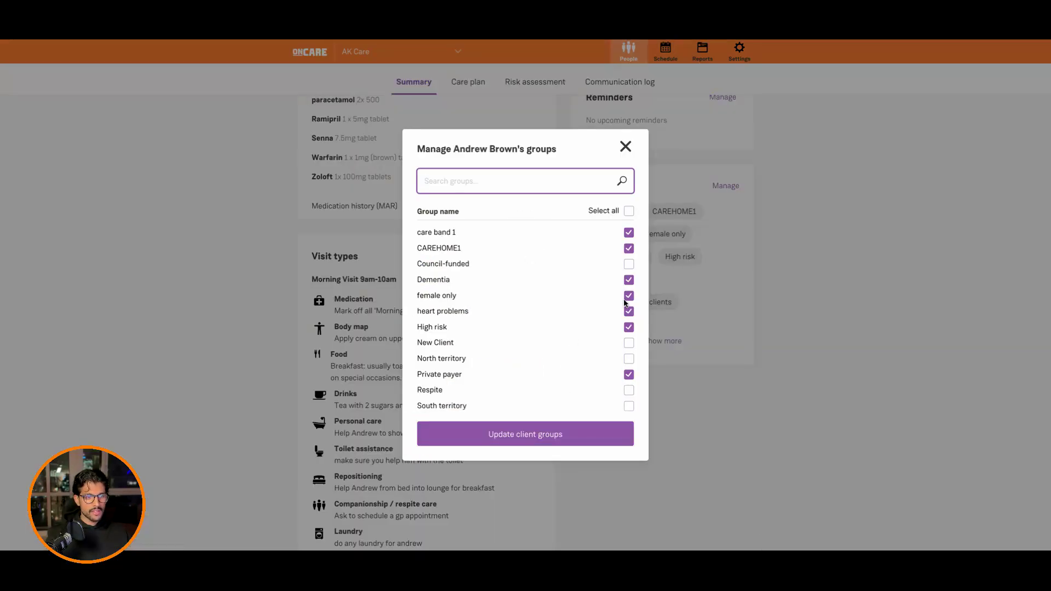
scroll(616, 329, "down", 2)
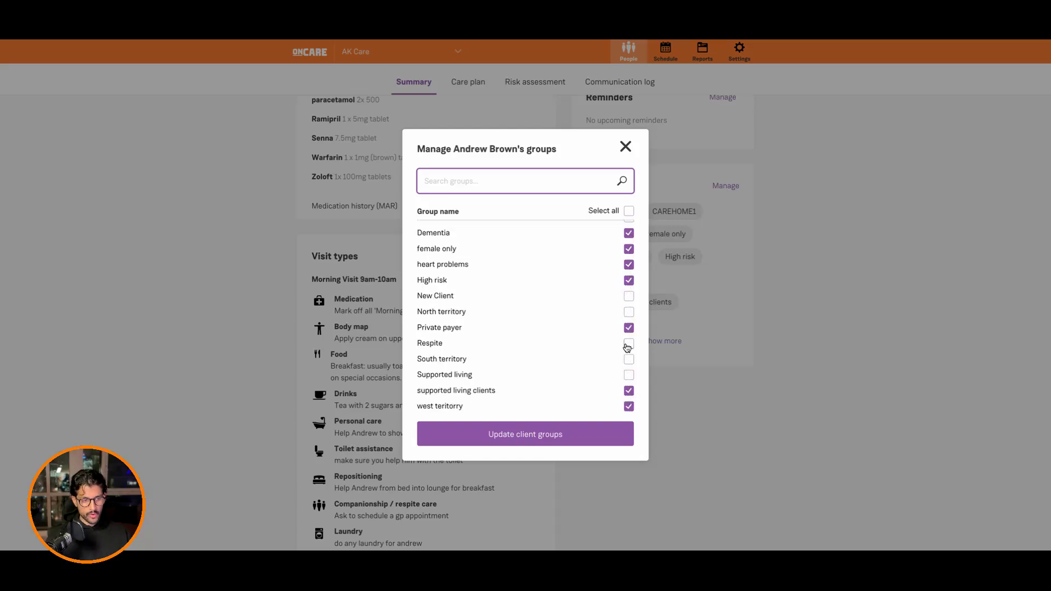
left_click(629, 297)
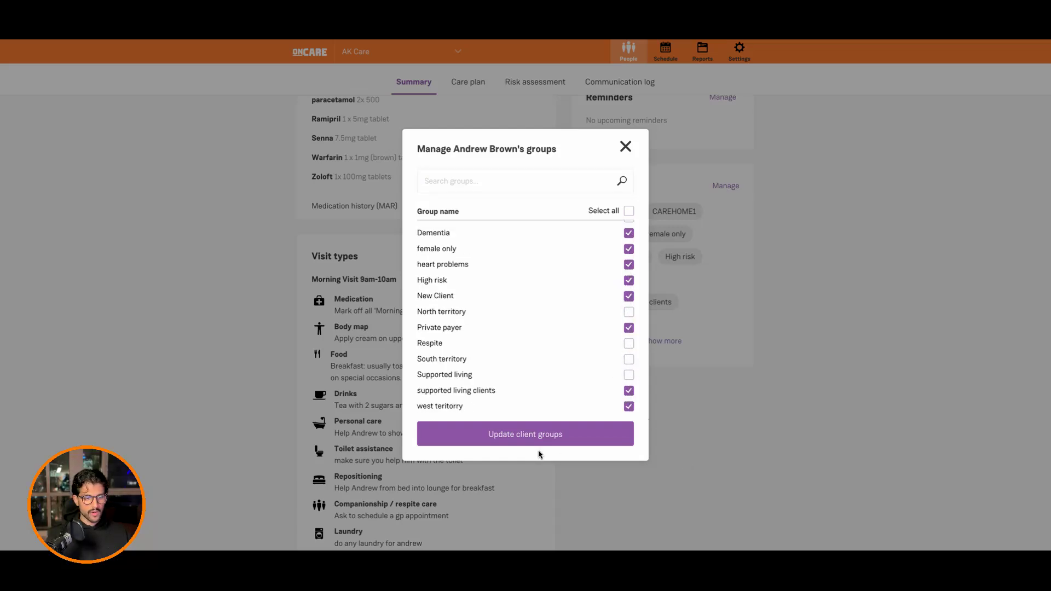
left_click(598, 434)
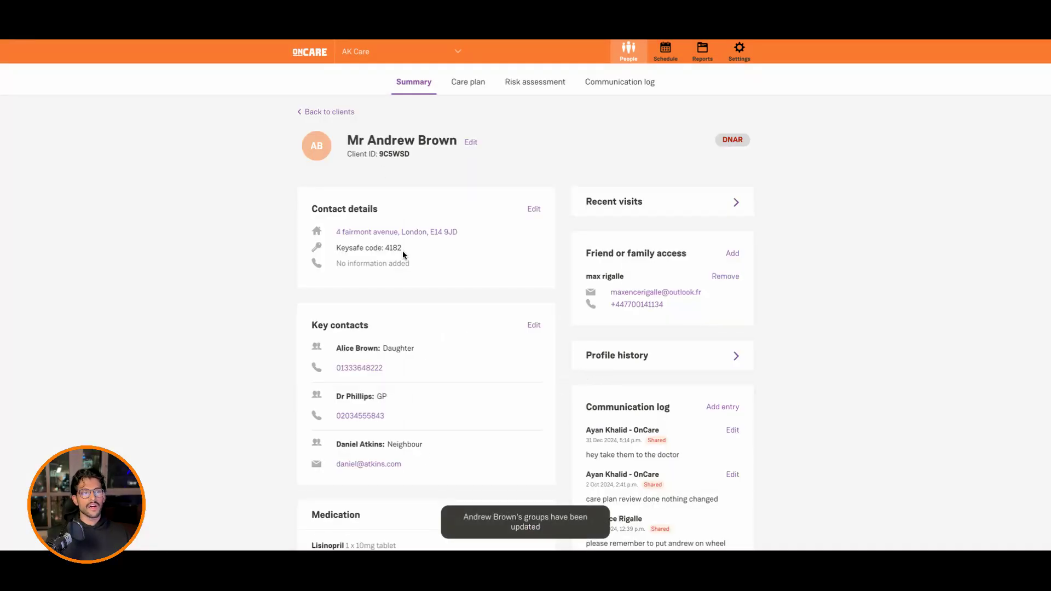
Step: Switch to the care workers list, open the first listed care worker's profile and find its groups section
left_click(332, 112)
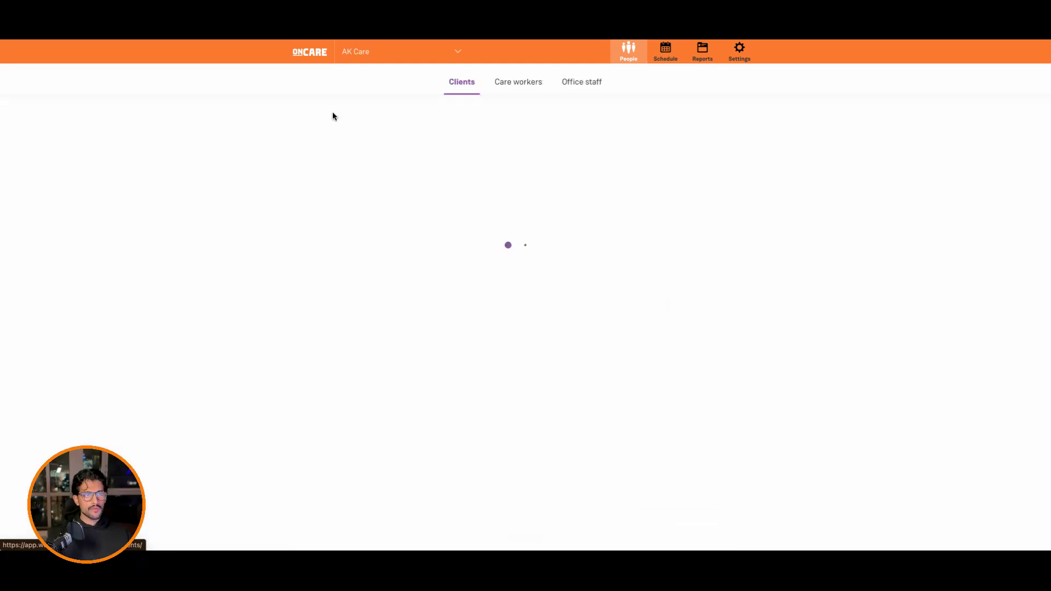
left_click(499, 86)
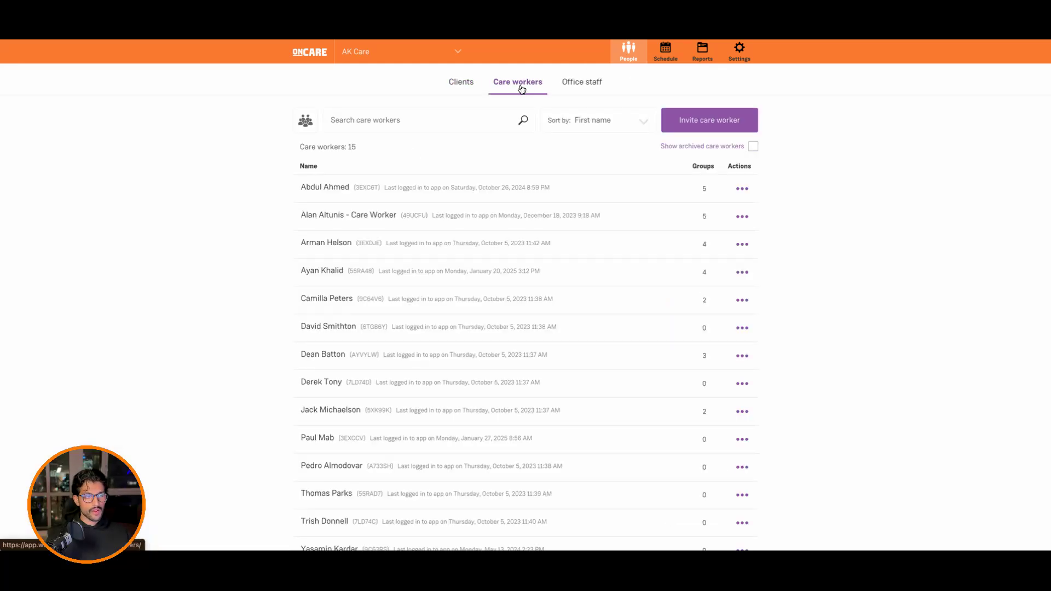
left_click(343, 192)
scroll(559, 269, "down", 3)
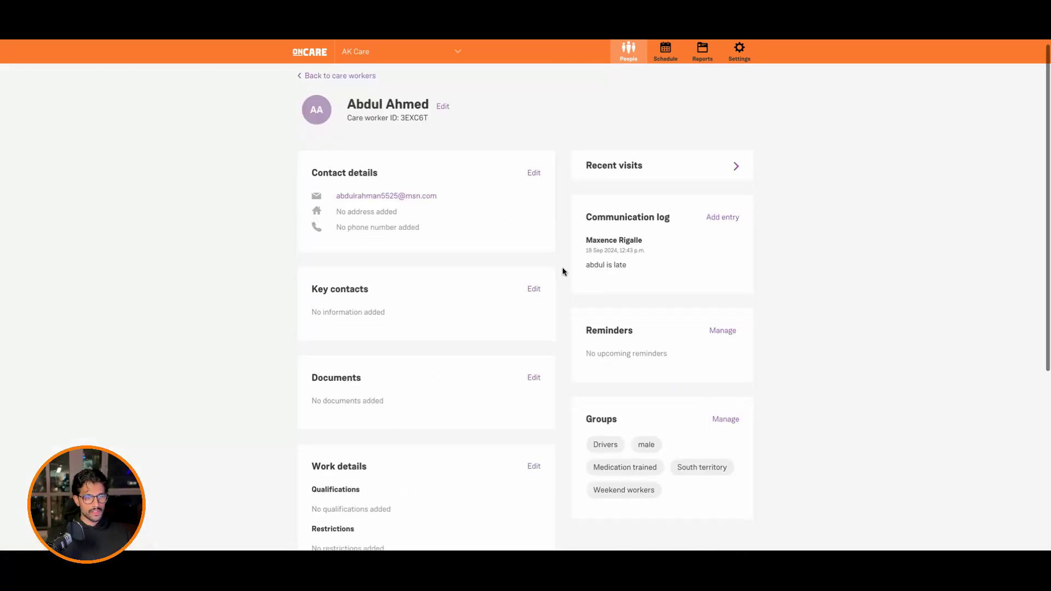
left_click_drag(614, 291, 568, 294)
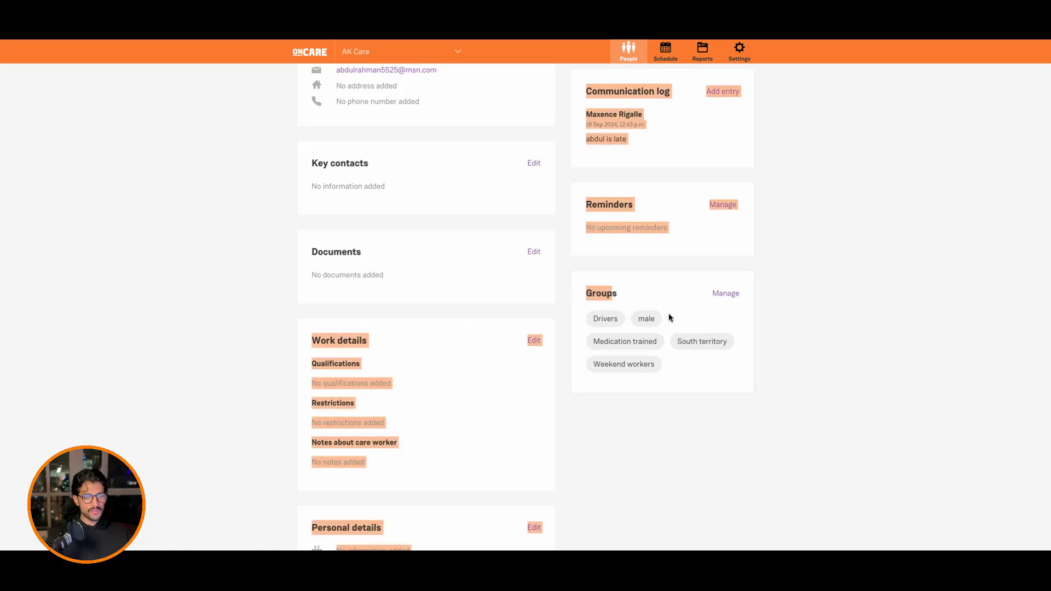
Step: Add the care worker to the Bank holiday staff group and update the care worker's groups
left_click(724, 294)
left_click(628, 233)
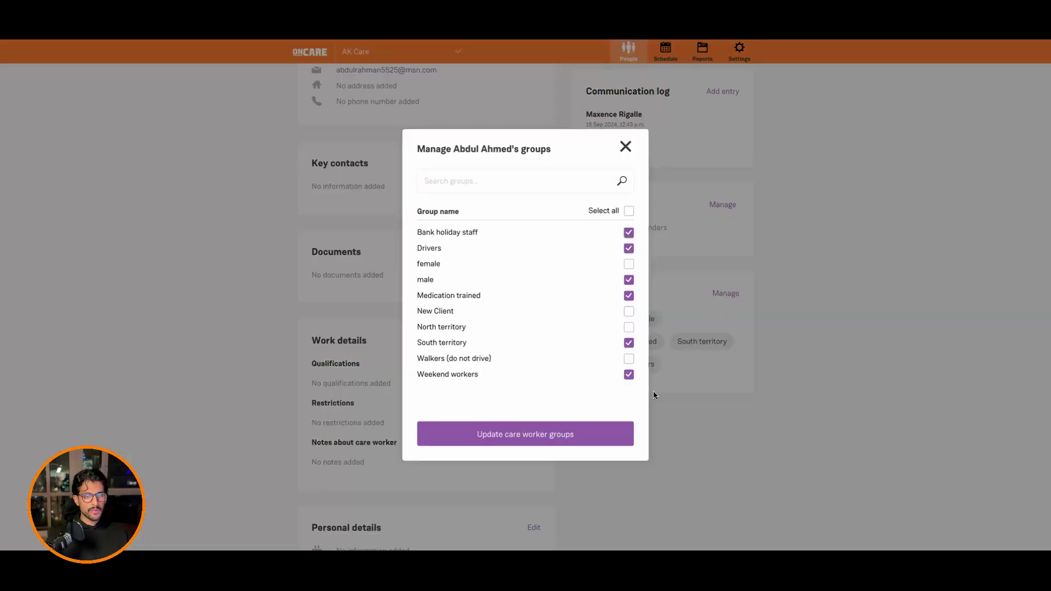
left_click(625, 433)
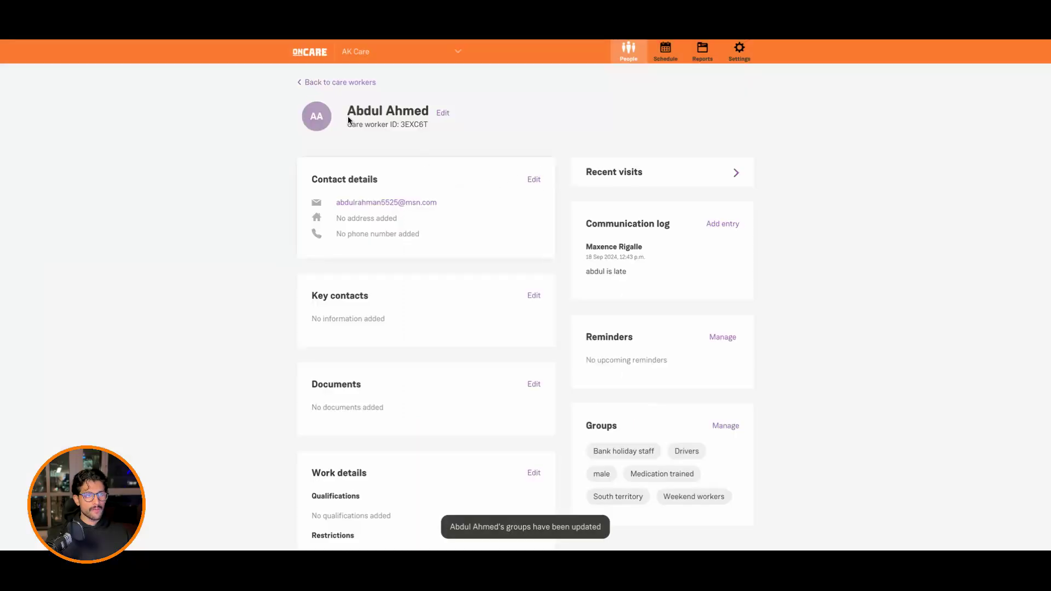
Step: Return to the care workers list and filter it to show only people in the Drivers group
left_click(307, 83)
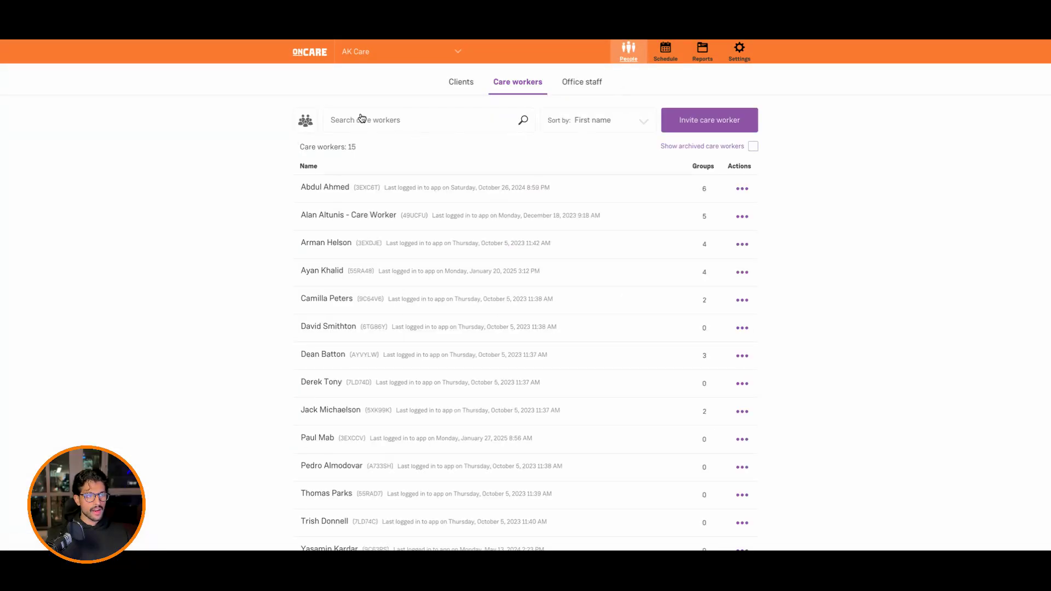
left_click(307, 120)
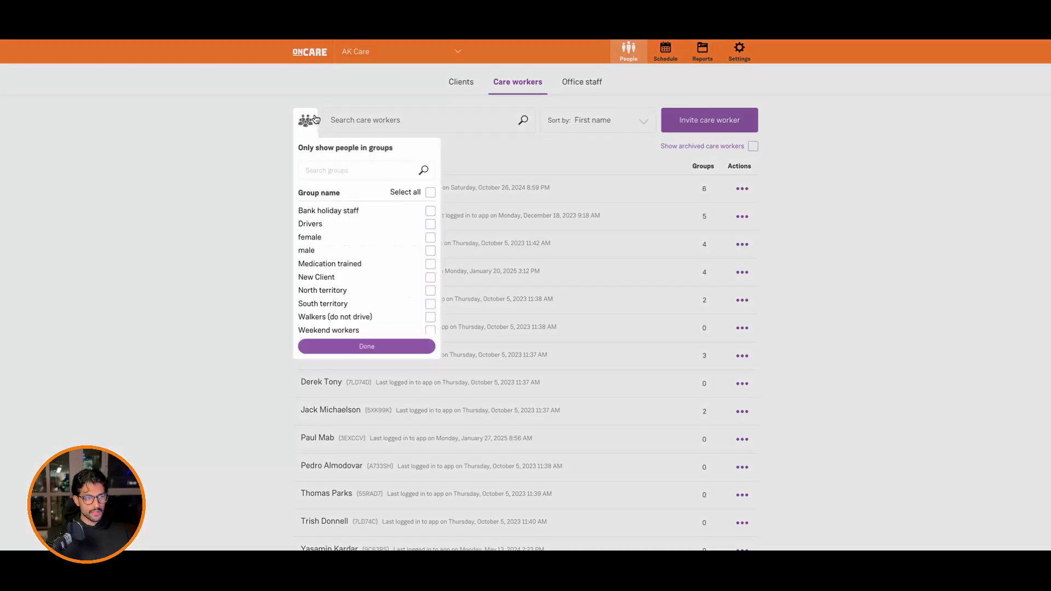
left_click(331, 226)
left_click(395, 345)
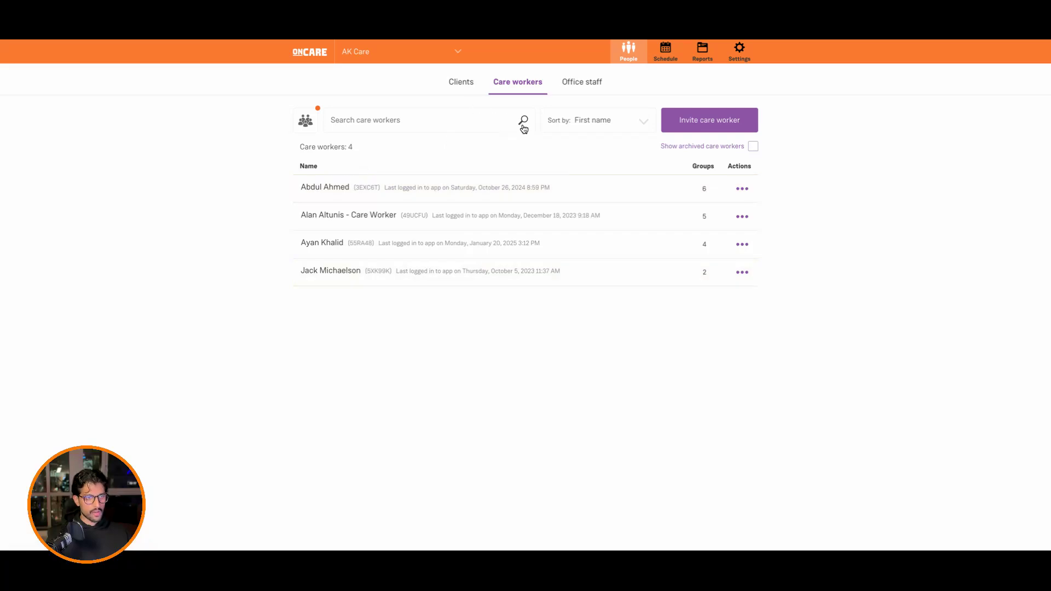
Step: Filter the schedule overview to show only care workers in the Drivers group
left_click(664, 58)
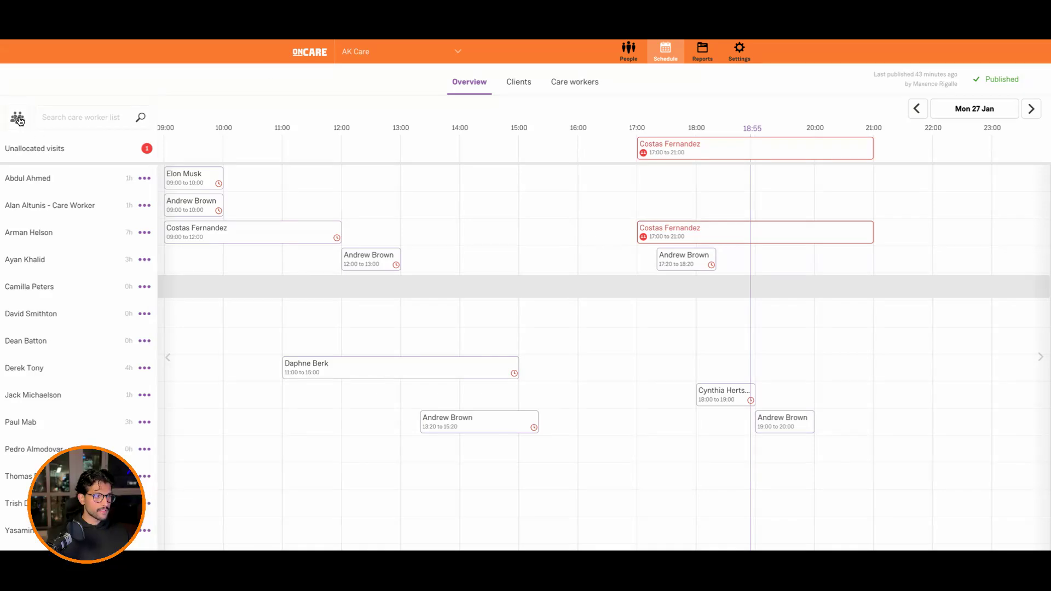
left_click(18, 119)
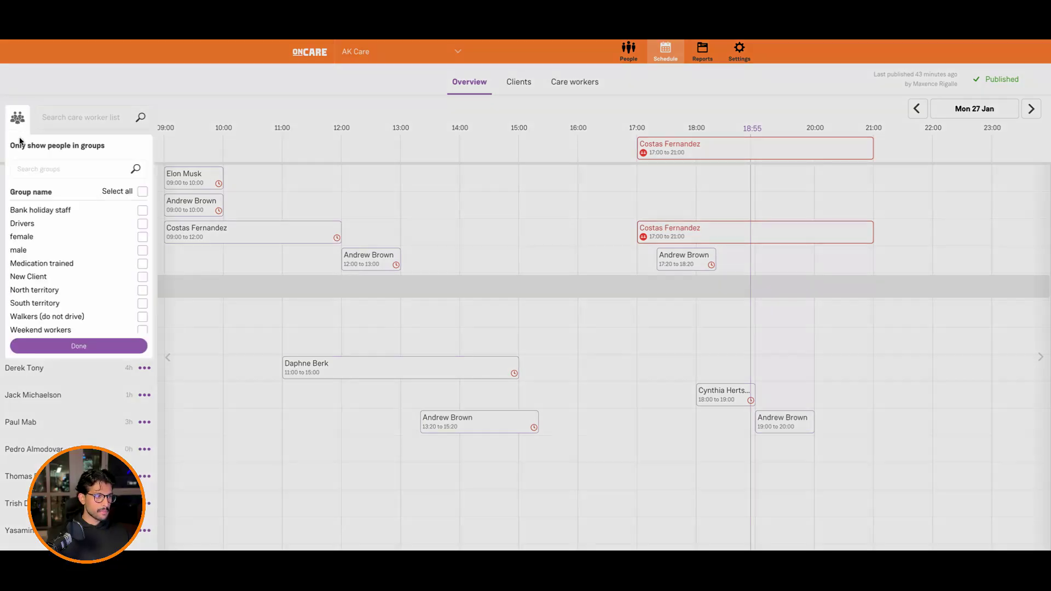
left_click(31, 225)
left_click(79, 350)
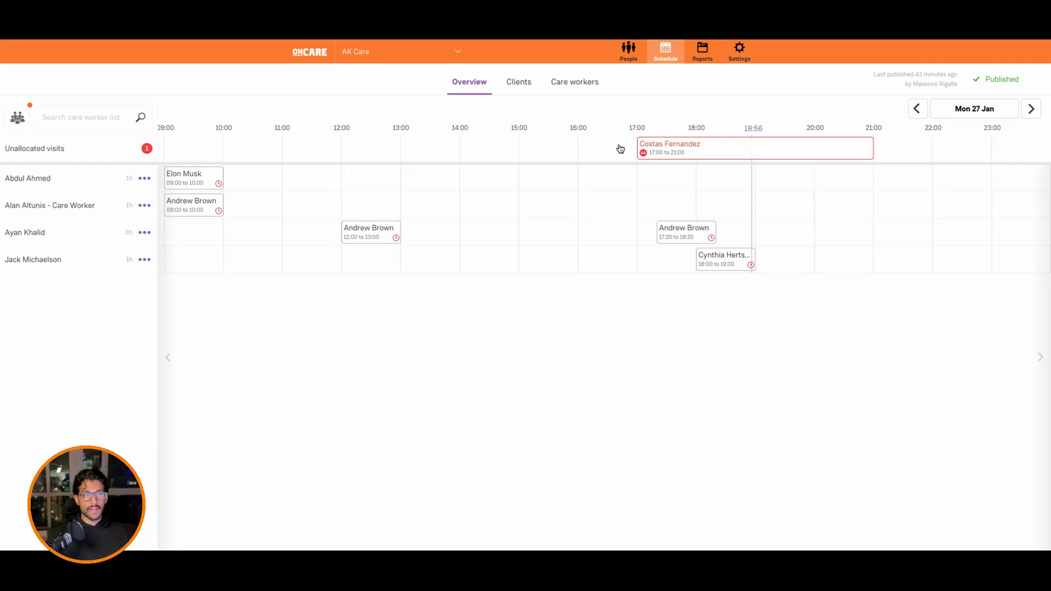
Step: Filter the client list in the clients' schedule to the New Client group
left_click(518, 82)
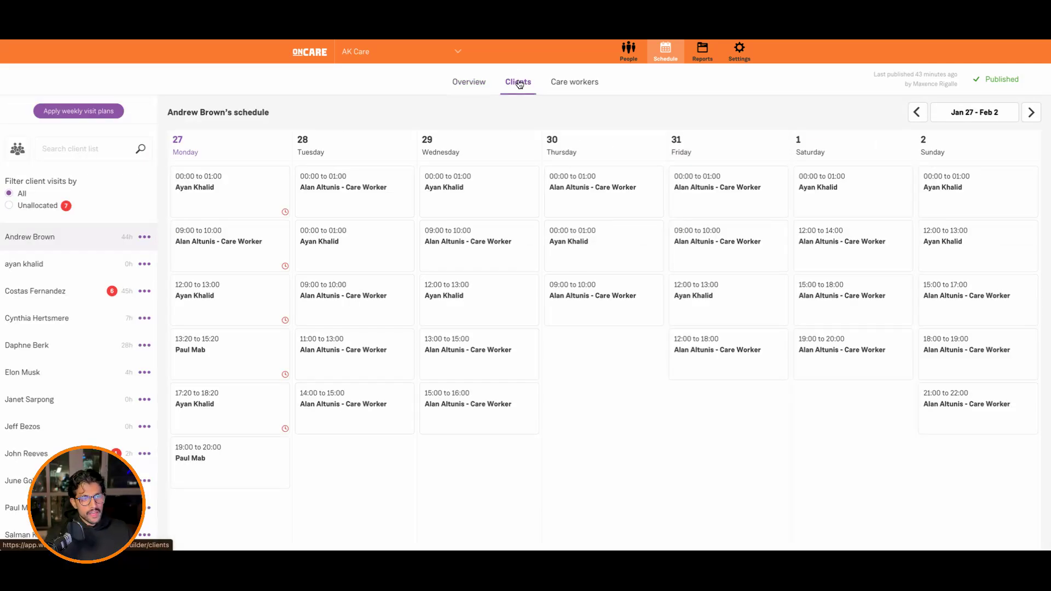
left_click(18, 149)
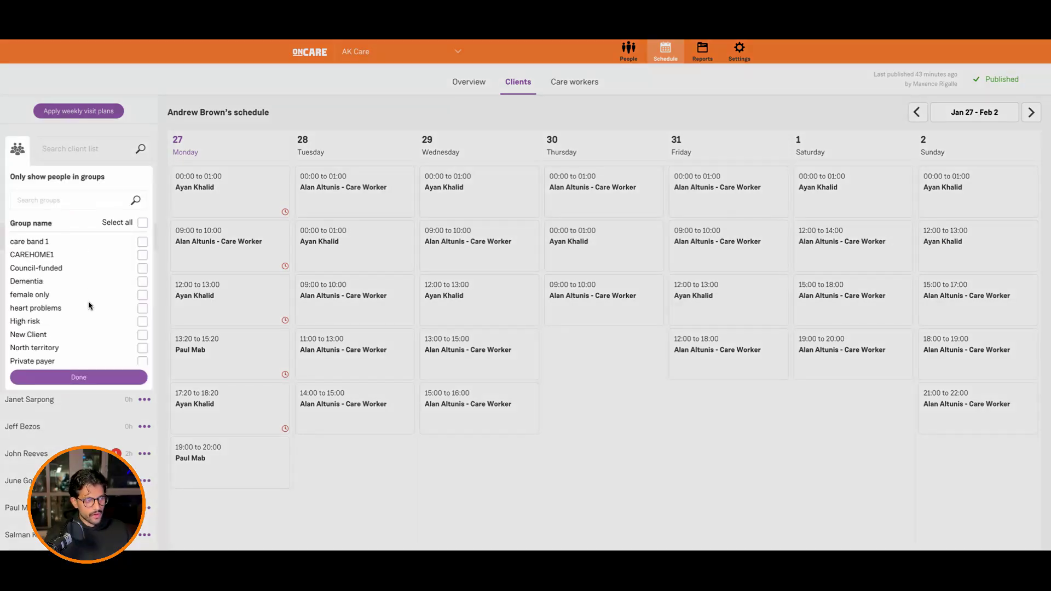
left_click(84, 335)
left_click(100, 378)
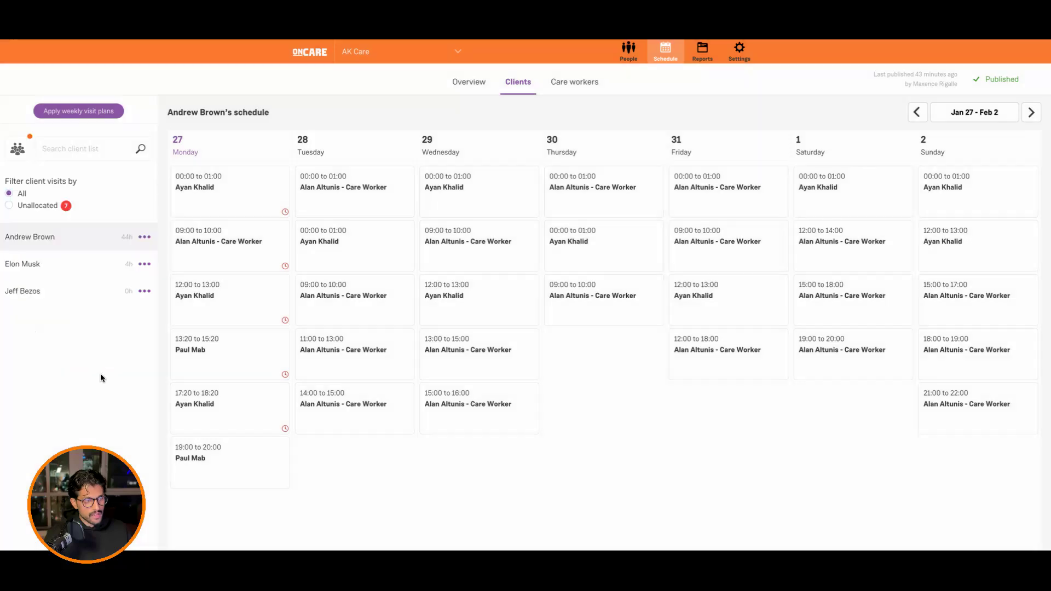
Step: Look through the weekly schedules of the clients in the filtered list
left_click(94, 268)
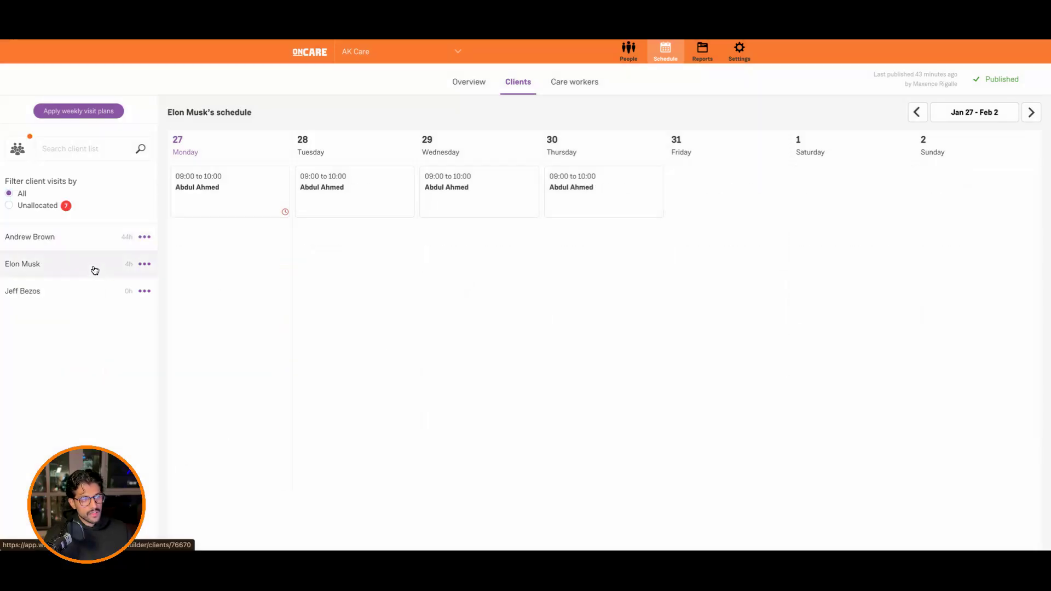
left_click(99, 294)
left_click(112, 246)
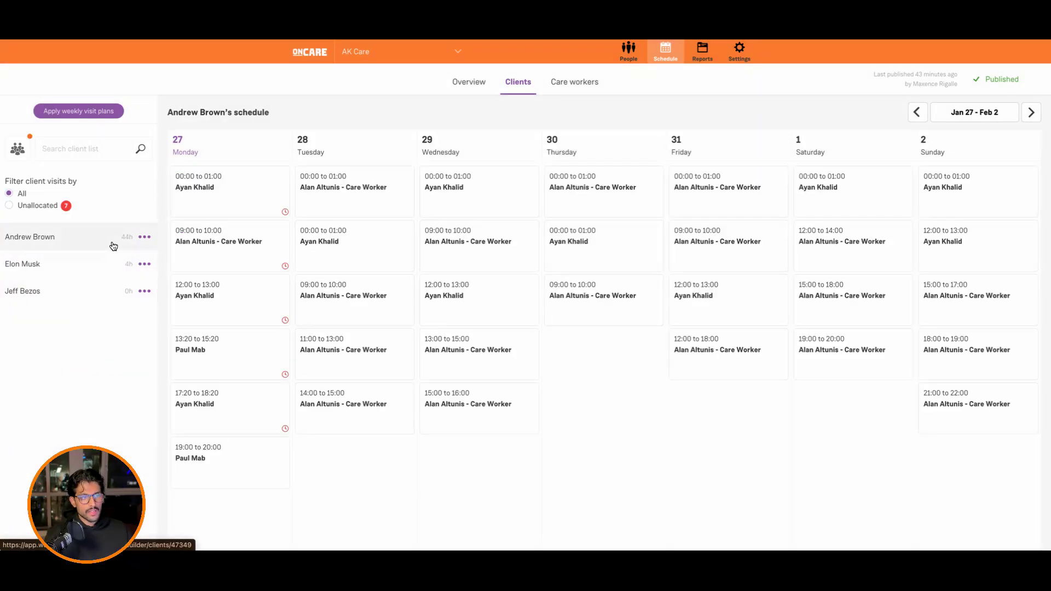
left_click(107, 290)
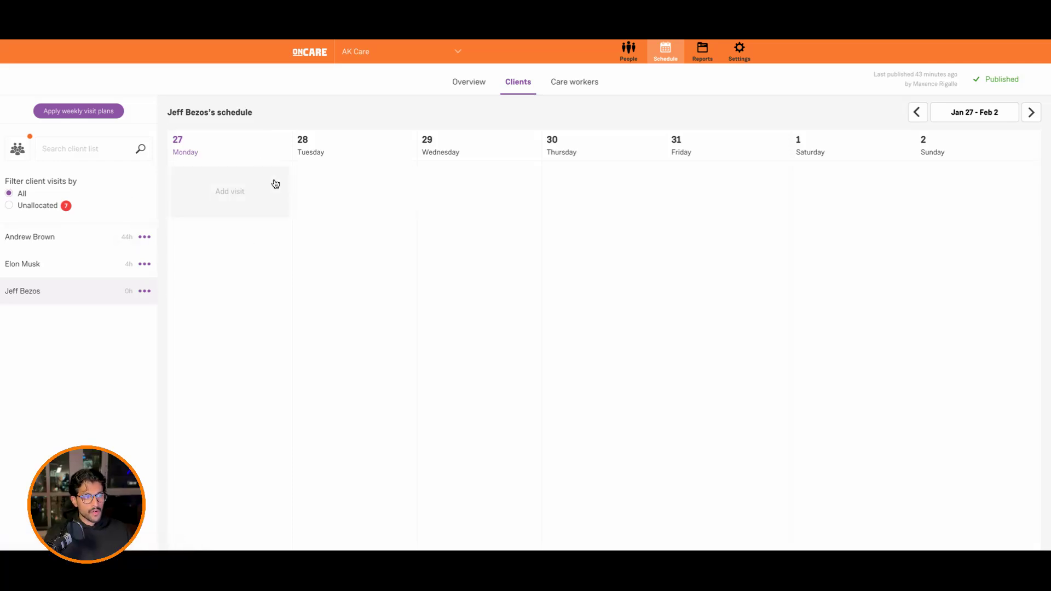
Step: Select the 09:00 to 10:00 visits from Monday 27 to Thursday 30 for the second filtered client and start reallocating them
left_click(111, 268)
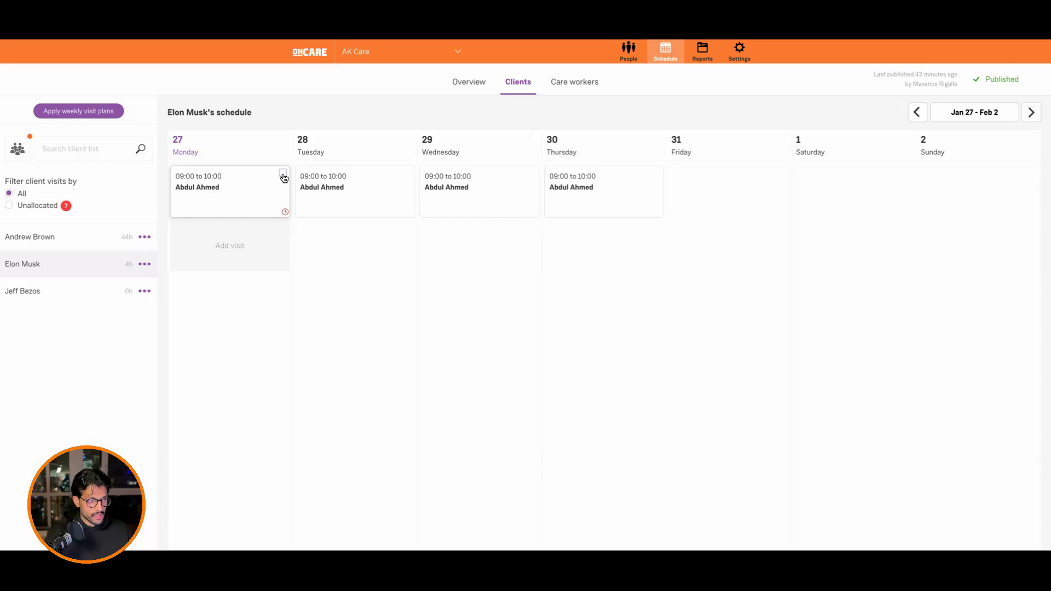
left_click(283, 174)
left_click(384, 192)
left_click(467, 178)
left_click(593, 186)
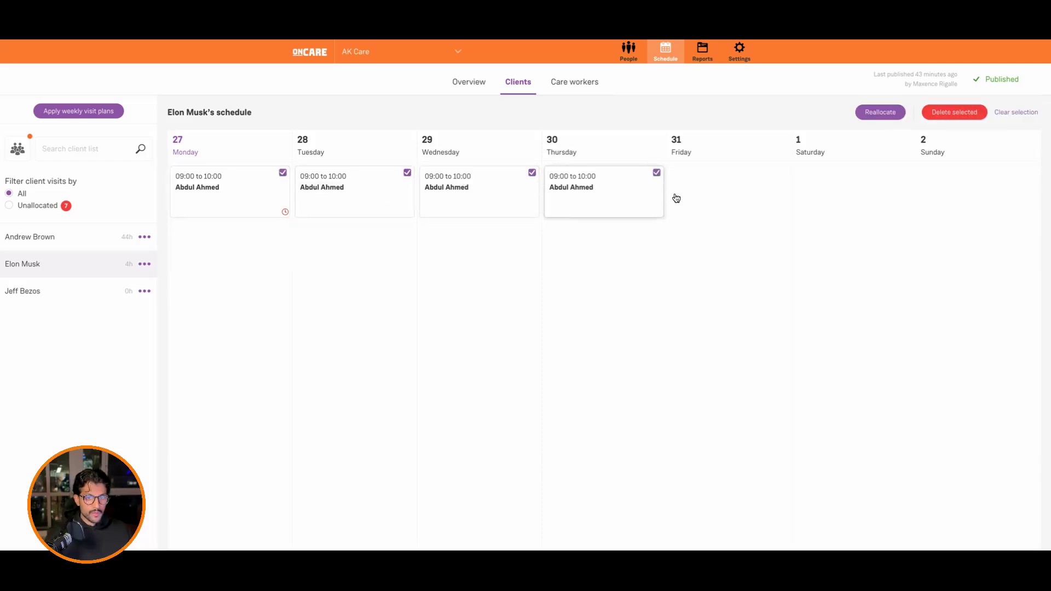
left_click(891, 117)
left_click(876, 338)
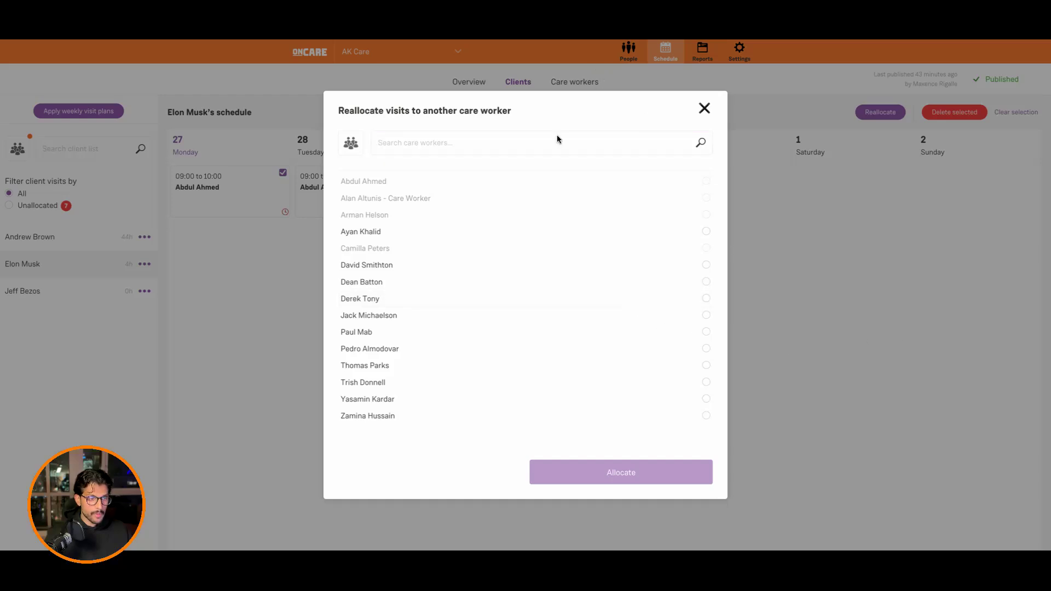
Step: Reallocate the selected visits to the first available care worker in the Medication trained group and publish the schedule changes
left_click(340, 142)
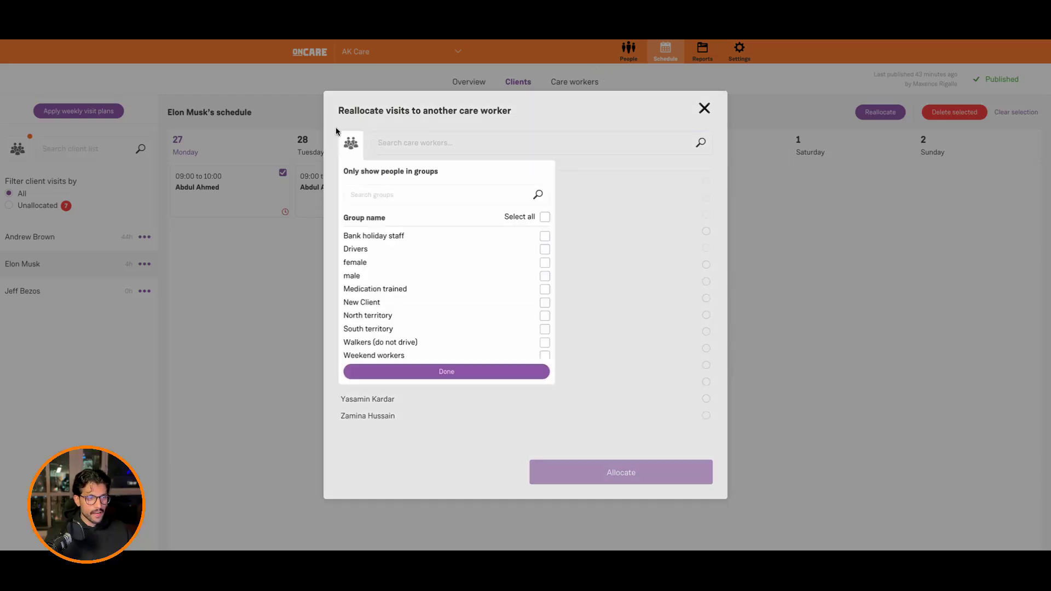
left_click(420, 290)
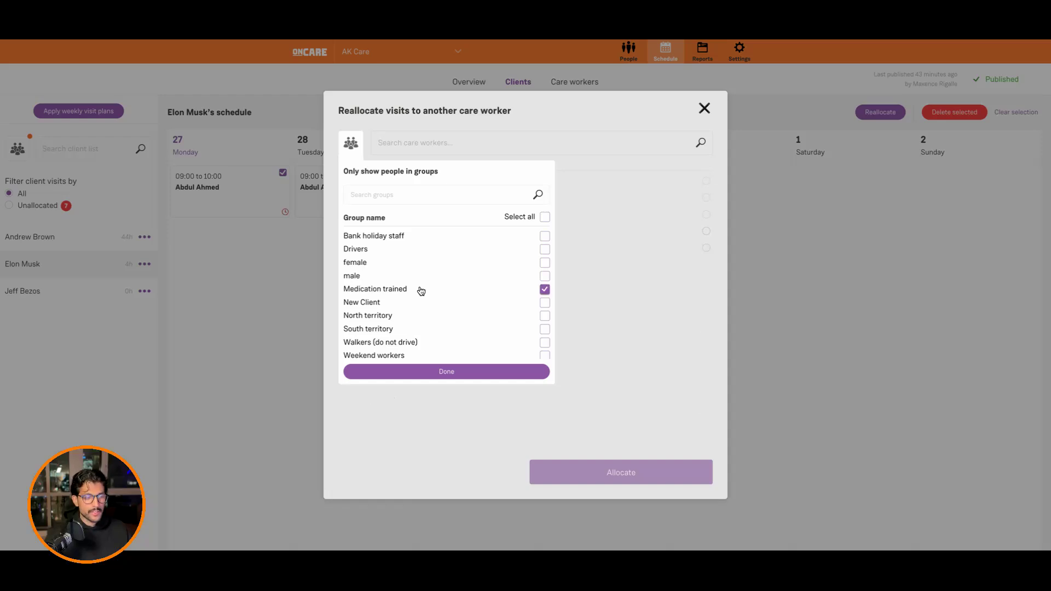
left_click(462, 376)
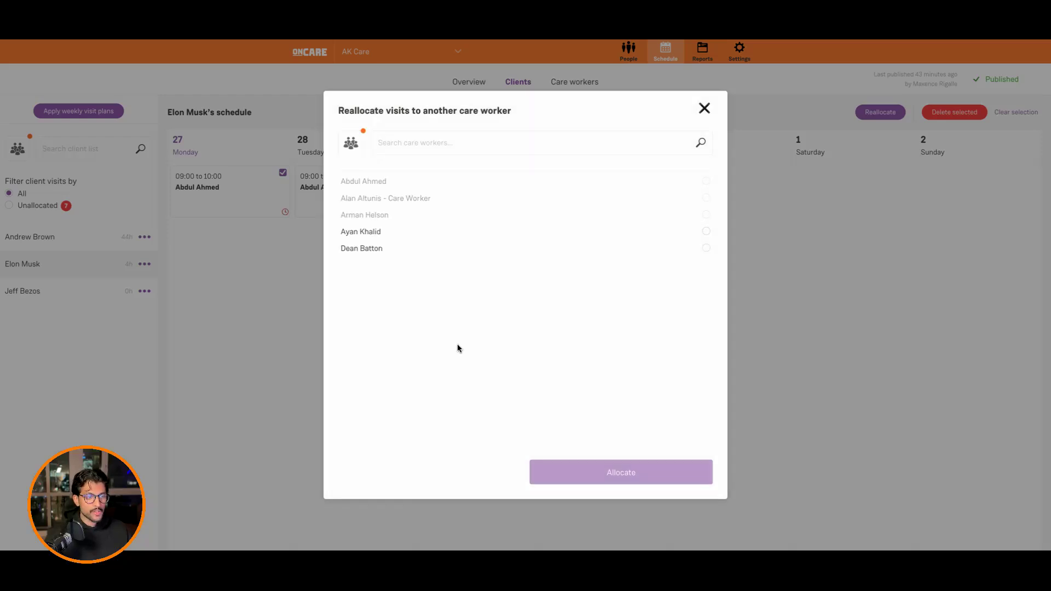
left_click(396, 240)
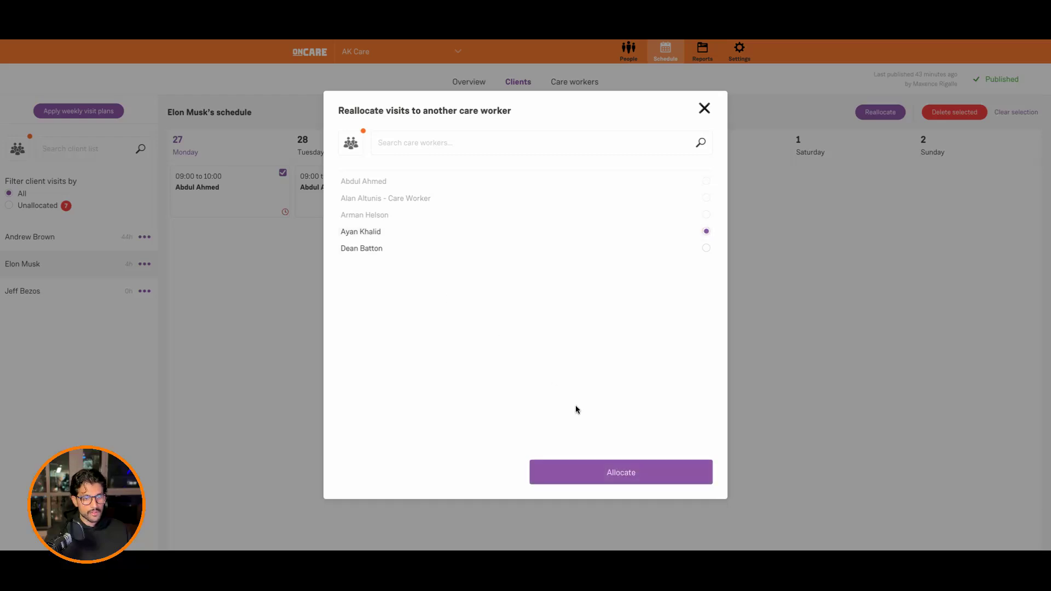
left_click(617, 470)
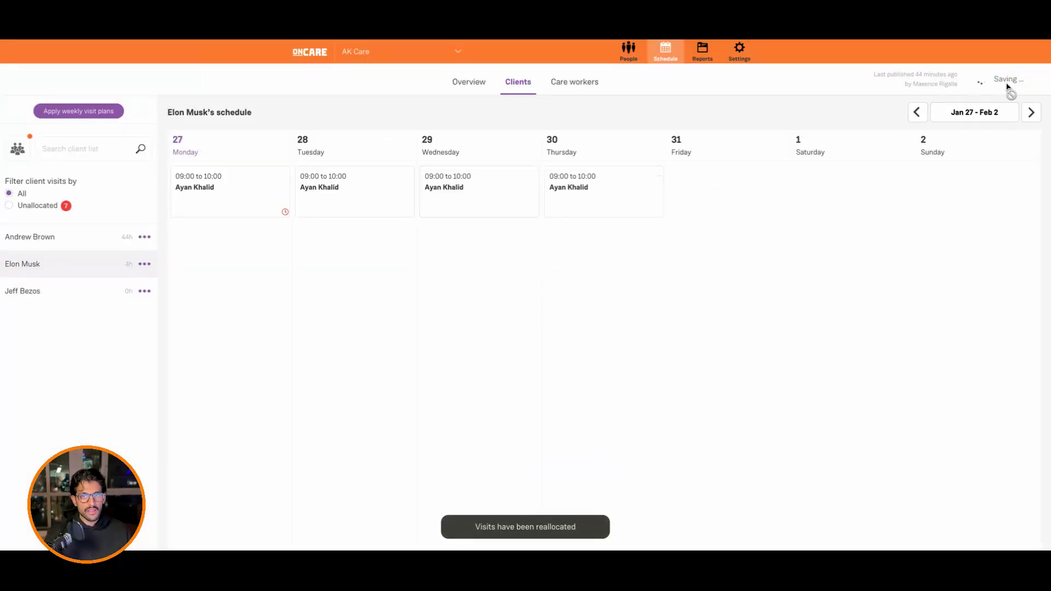
left_click(1007, 81)
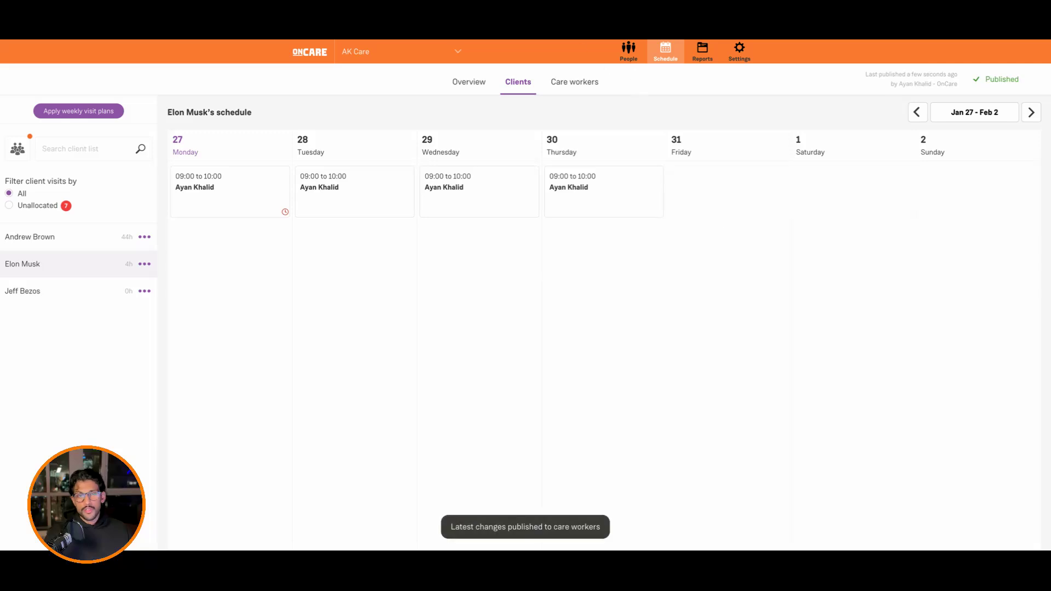
Step: Open the visit reports and examine the group options available when filtering by client, leaving the reports unfiltered
left_click(694, 57)
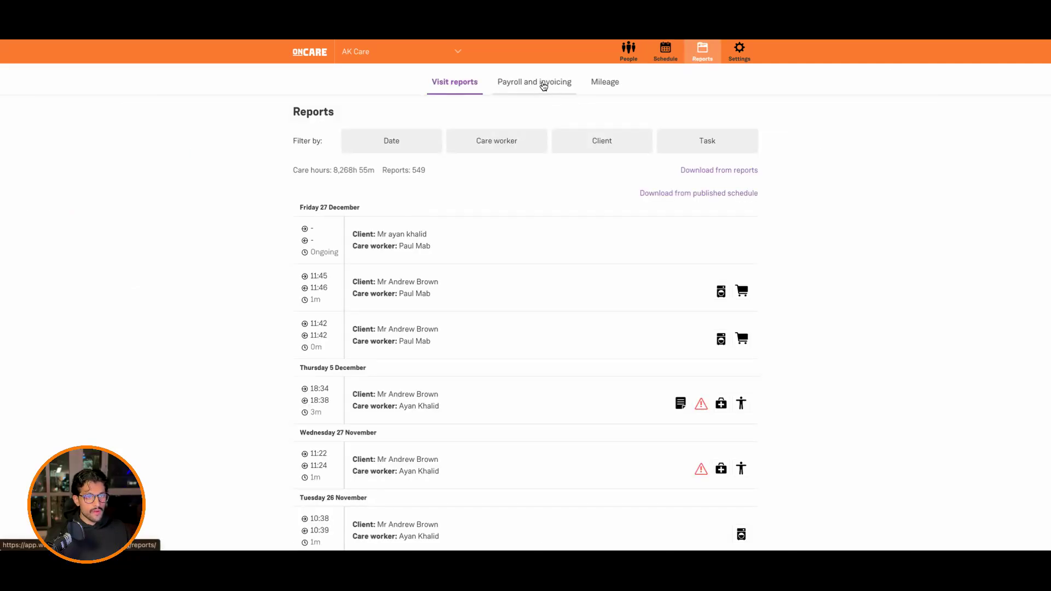
left_click(572, 146)
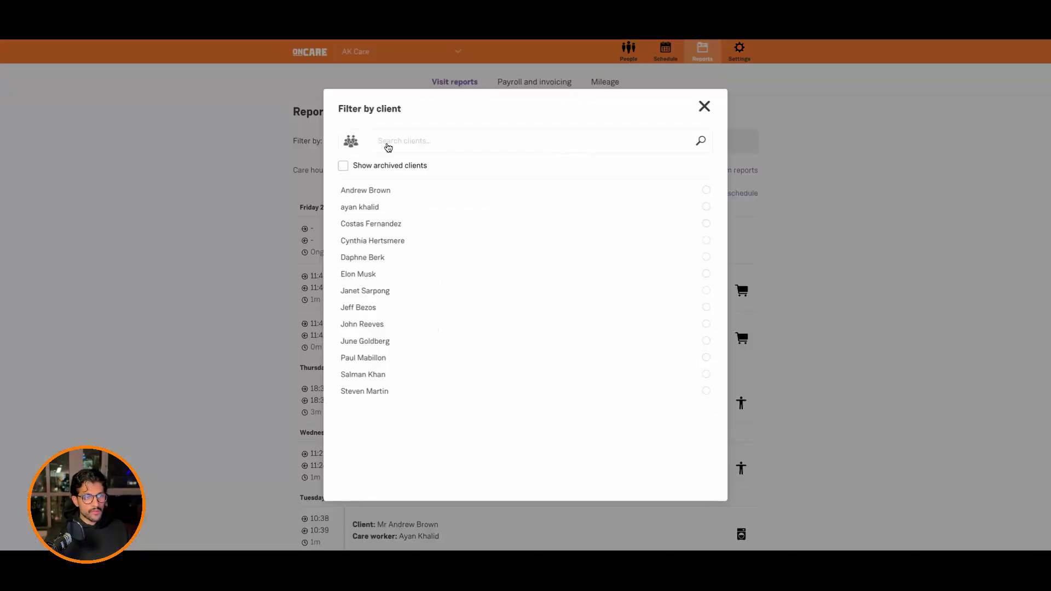
left_click(352, 141)
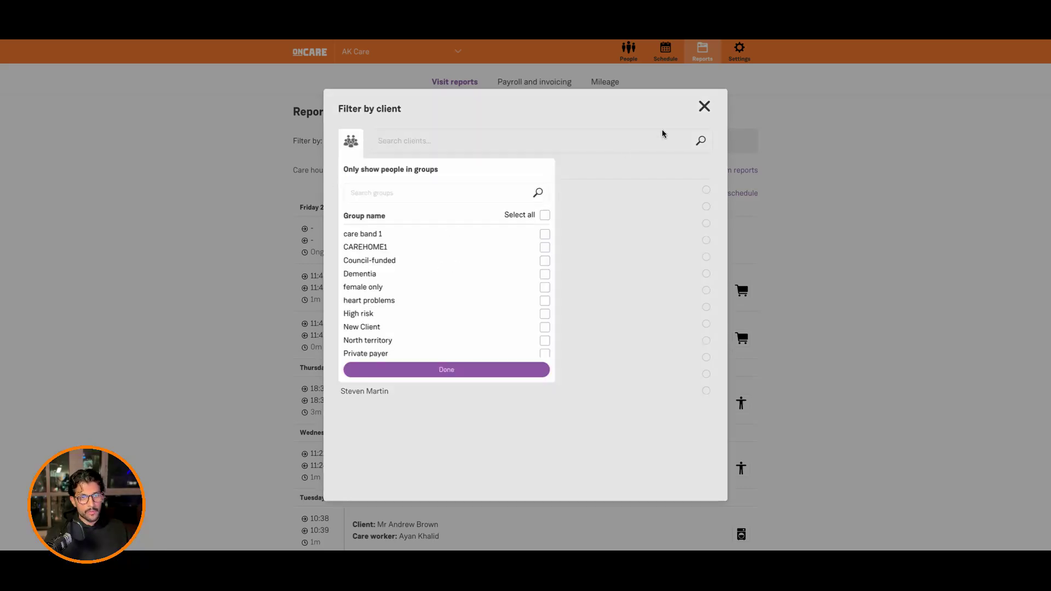
left_click(701, 108)
left_click(702, 107)
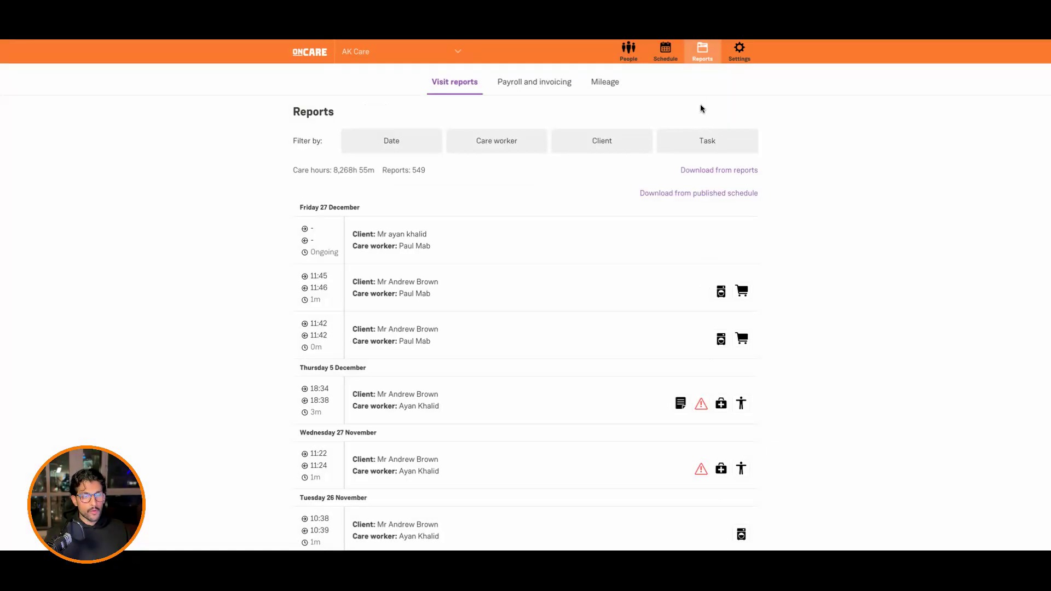
left_click(579, 154)
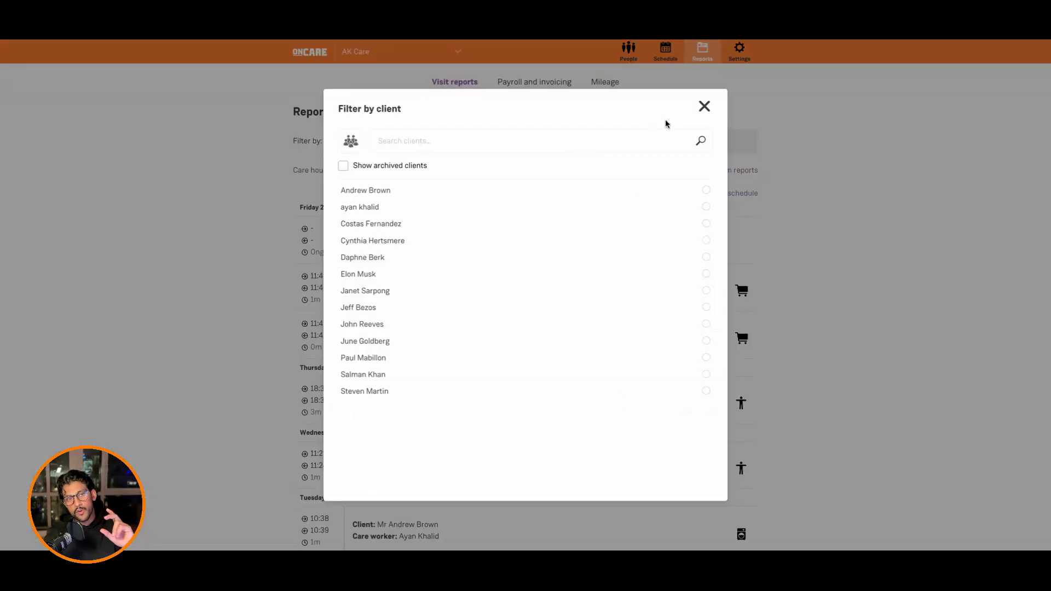
left_click(702, 107)
Step: Examine the group options when filtering visit reports by care worker, and close the filter without applying one
left_click(584, 144)
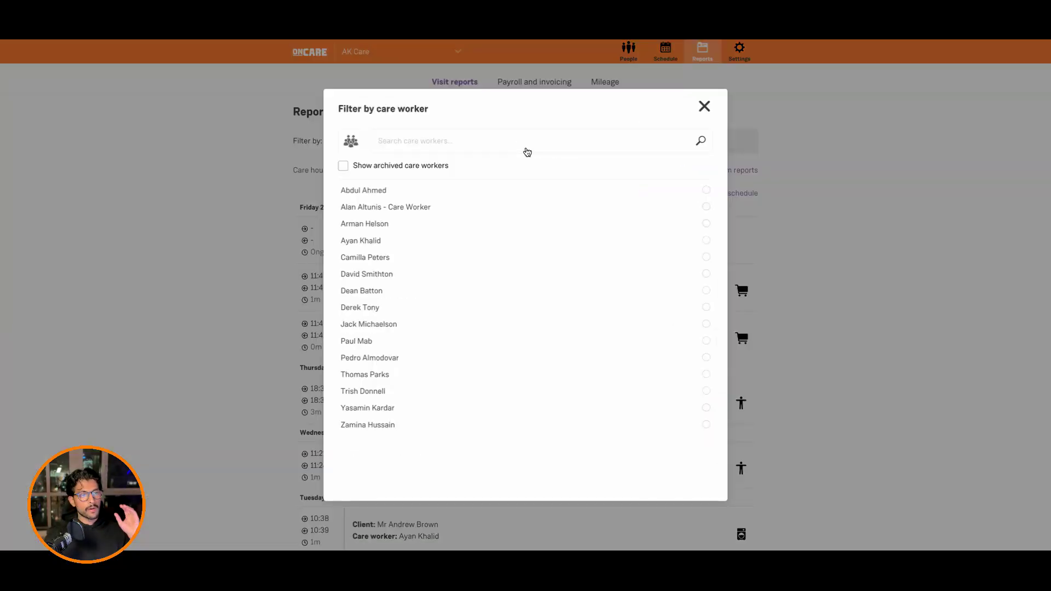
left_click(352, 143)
left_click(703, 106)
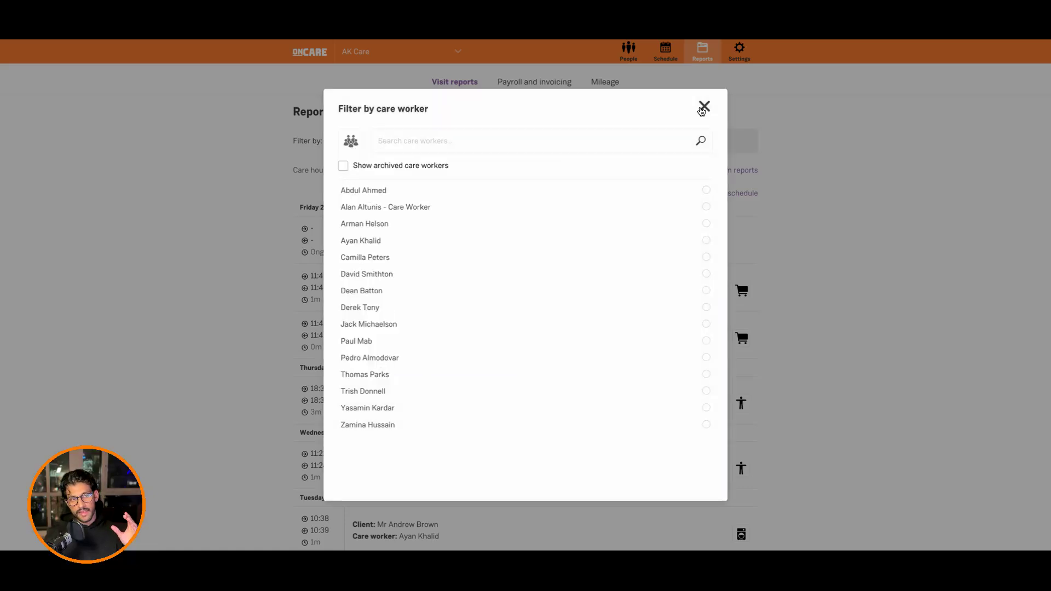
left_click(703, 106)
Step: In the payroll and invoicing report, show care workers and limit the list to the Drivers group
left_click(546, 87)
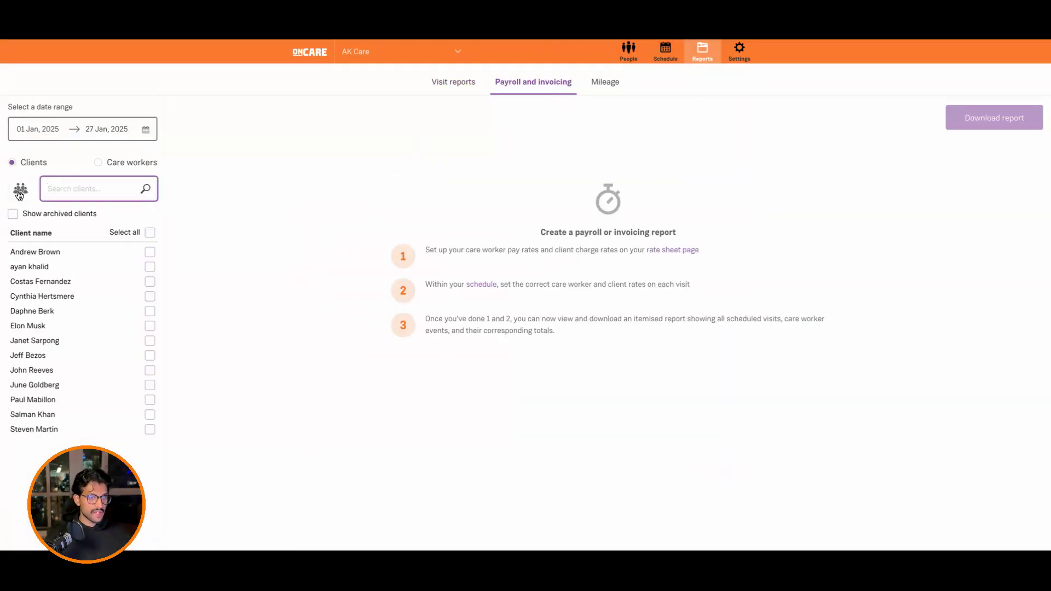
left_click(121, 162)
left_click(19, 191)
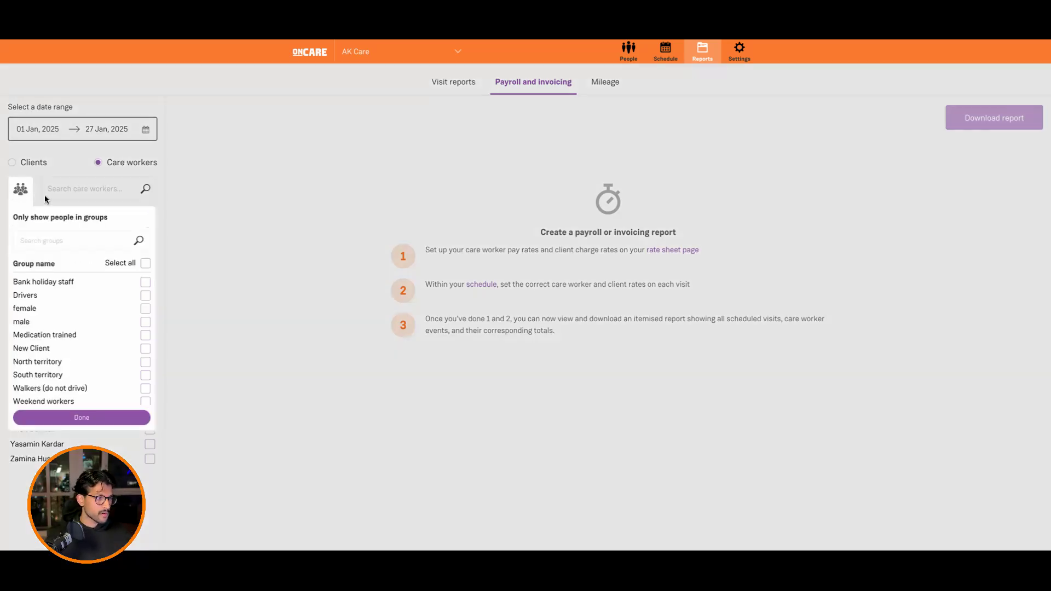
scroll(71, 345, "down", 1)
scroll(71, 345, "up", 1)
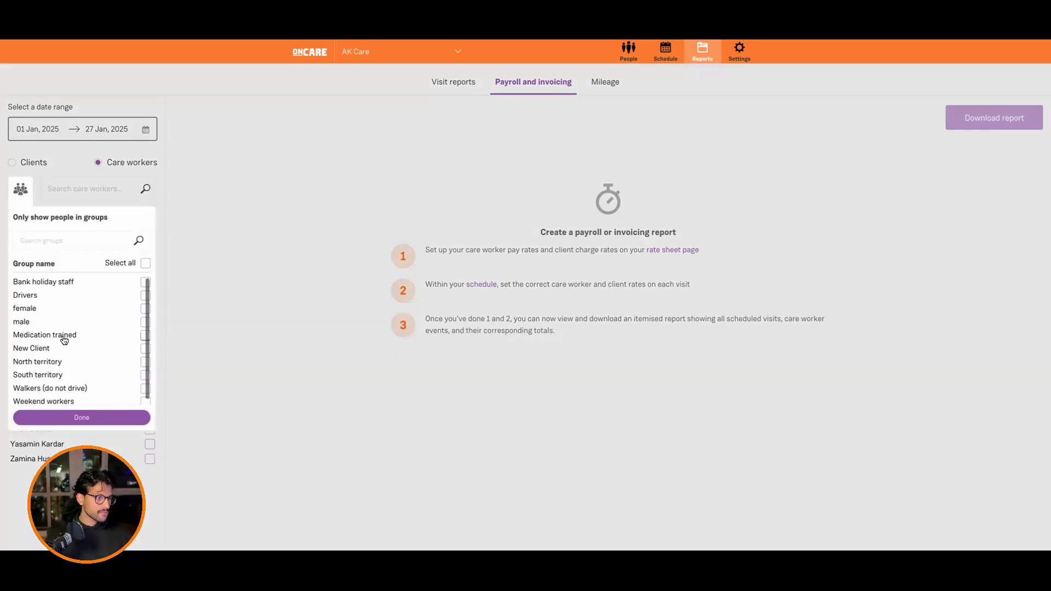
left_click(60, 296)
left_click(81, 418)
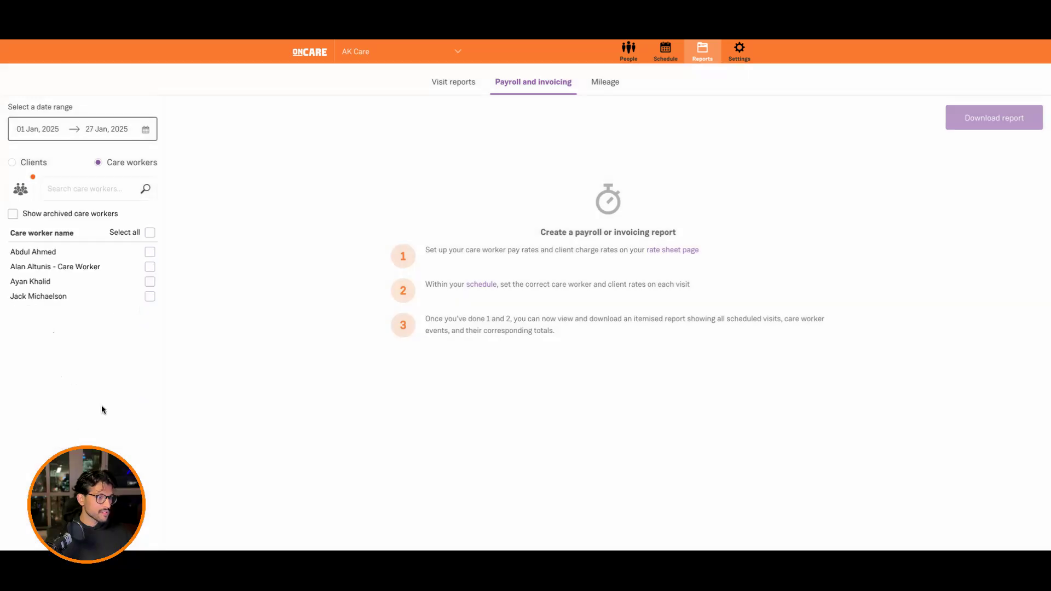
Step: Include all the filtered care workers in the payroll report and check the total scheduled charge
left_click(149, 233)
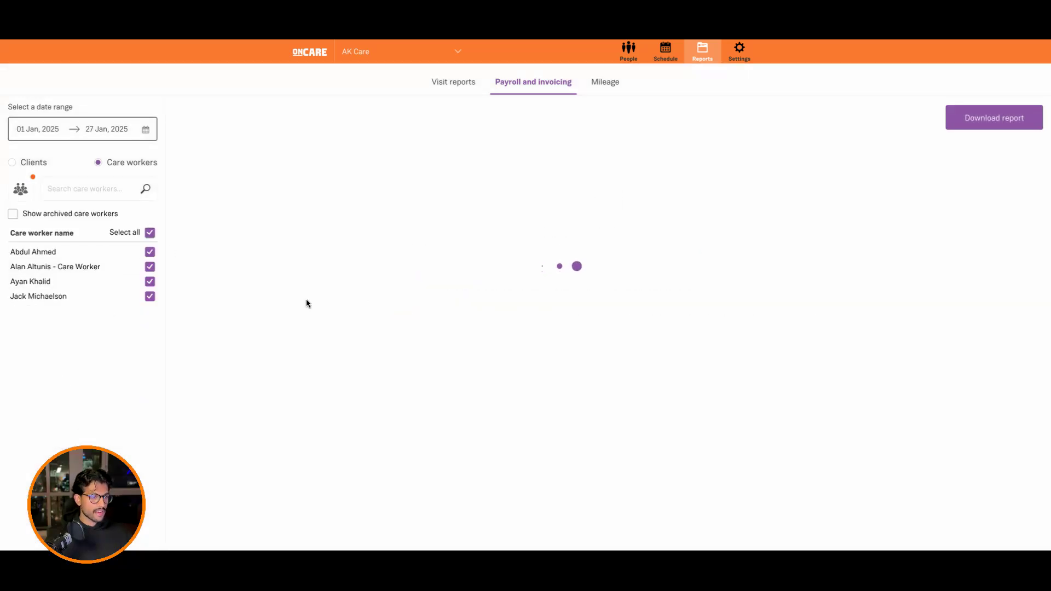
left_click_drag(872, 247, 996, 255)
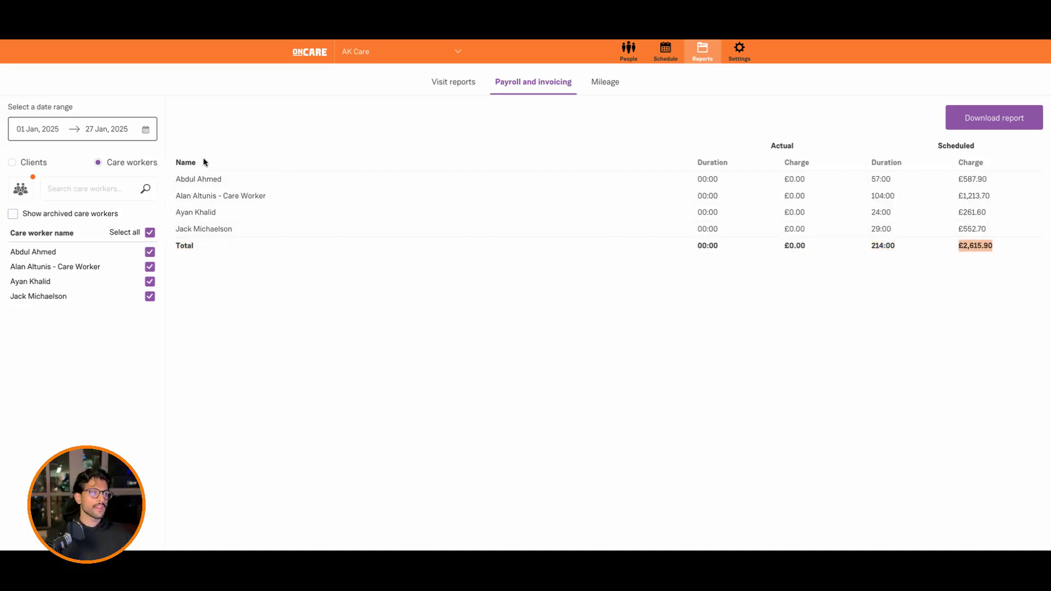
Step: Switch the payroll and invoicing report to all clients in the New Client group and check their total scheduled charge
left_click(28, 163)
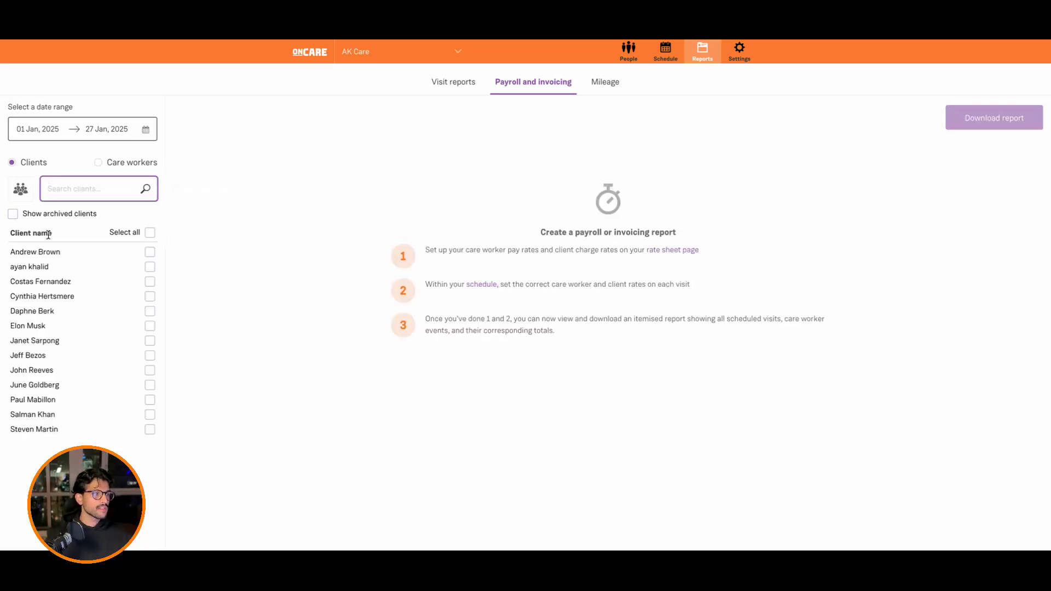
left_click(20, 190)
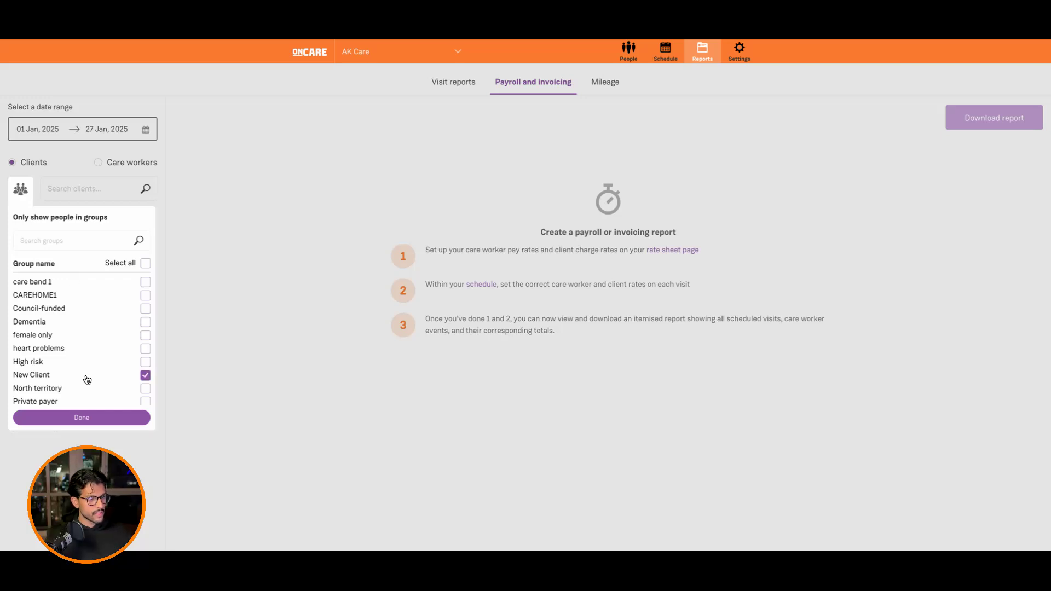
left_click(104, 417)
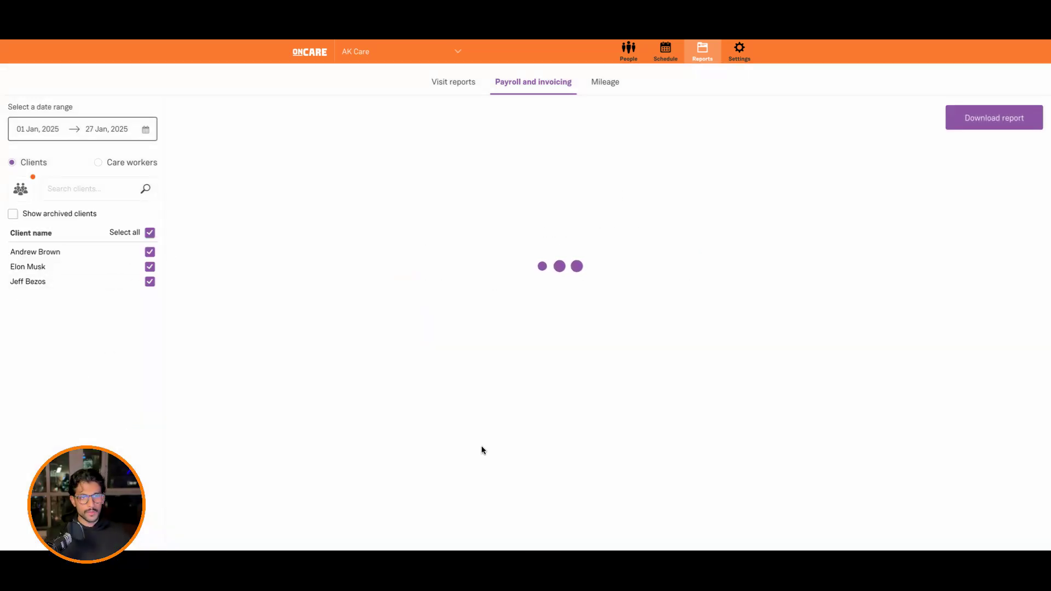
left_click_drag(934, 232, 1000, 230)
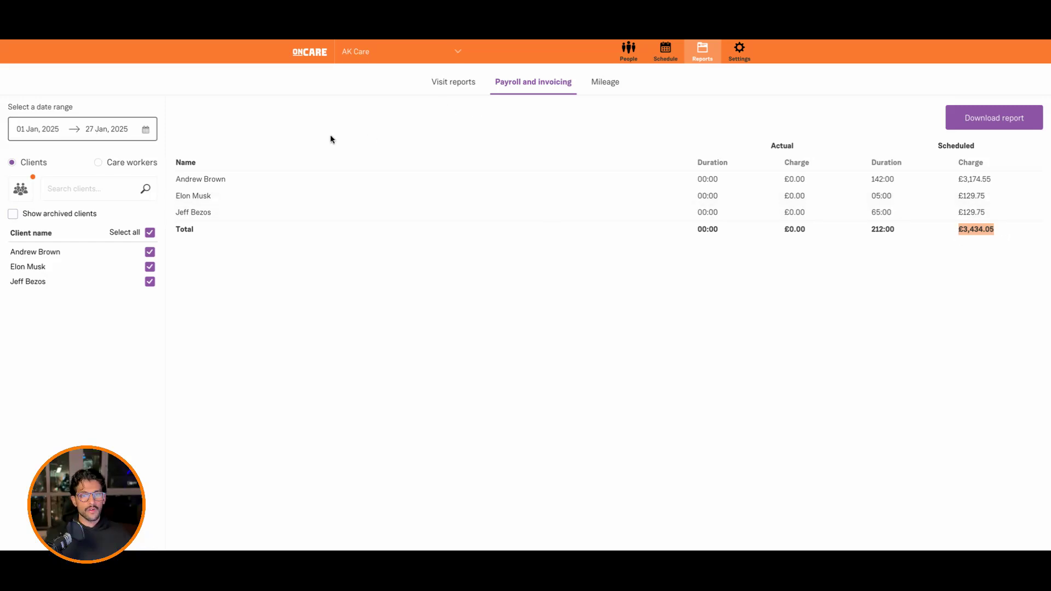
Step: Open the mileage report and examine its date range options, leaving the dates unset
left_click(615, 83)
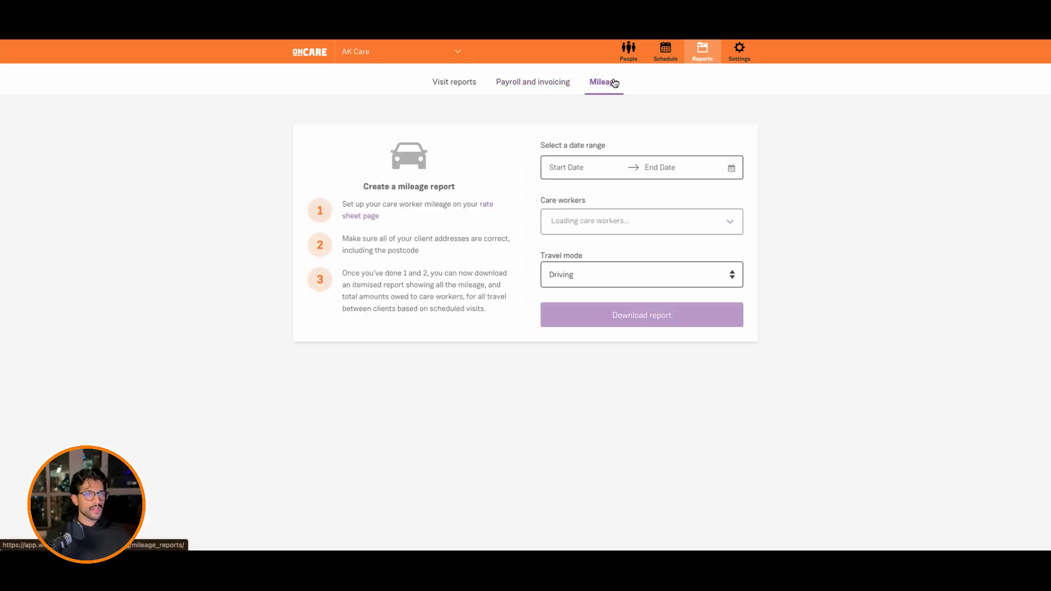
left_click(583, 172)
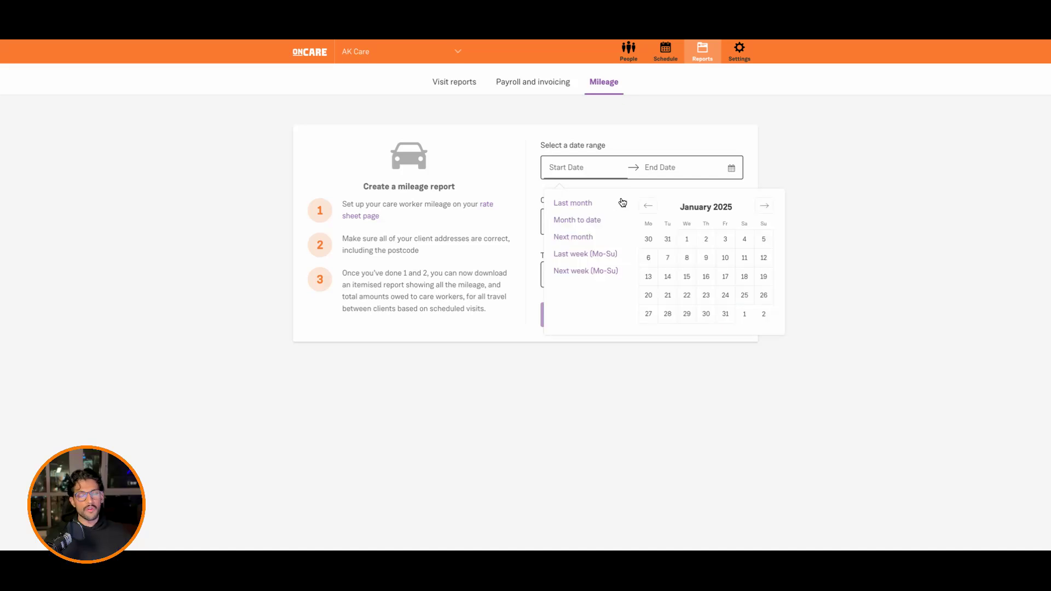
left_click(626, 131)
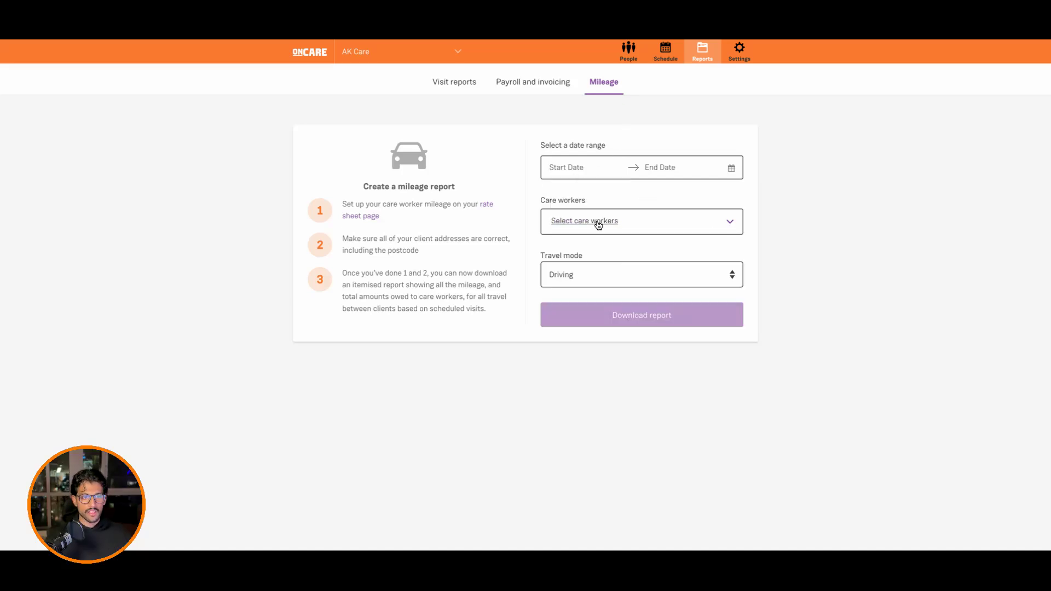
Step: Filter the mileage report's care workers by the Drivers group and select all of them for the report
left_click(644, 228)
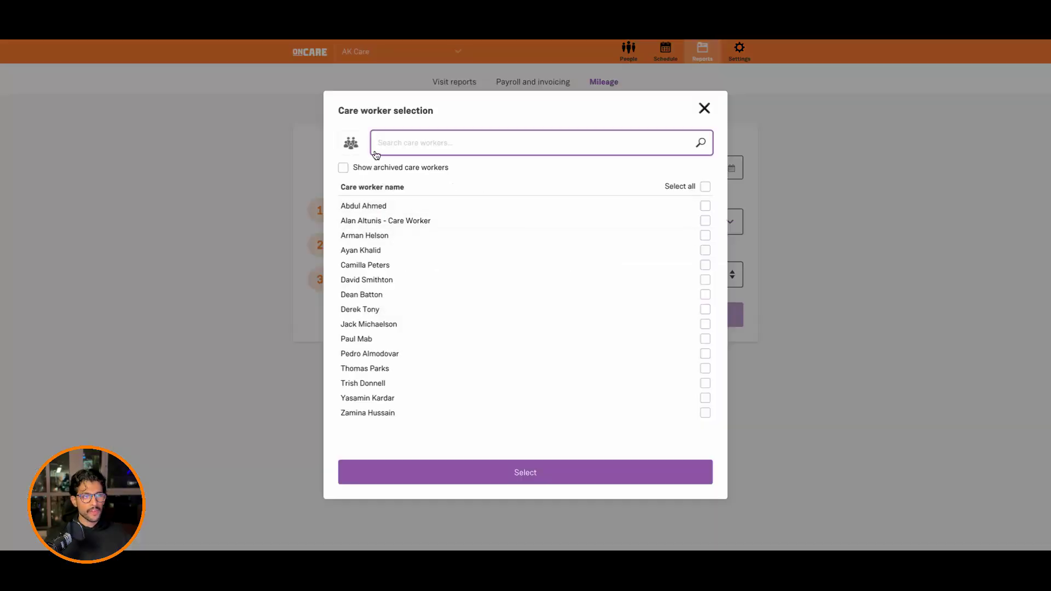
left_click(352, 146)
left_click(364, 252)
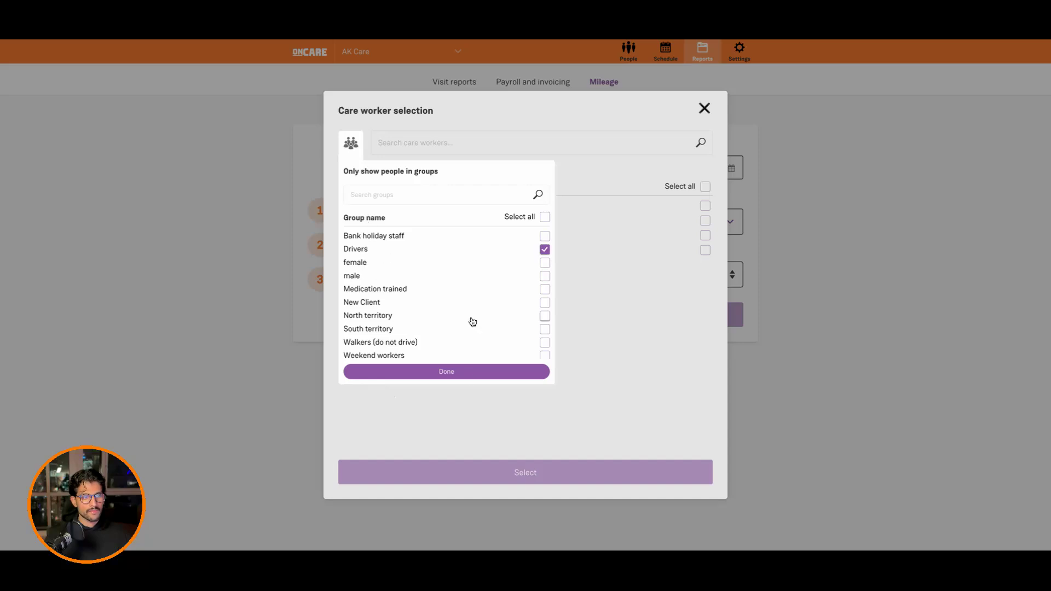
left_click(507, 370)
left_click(705, 186)
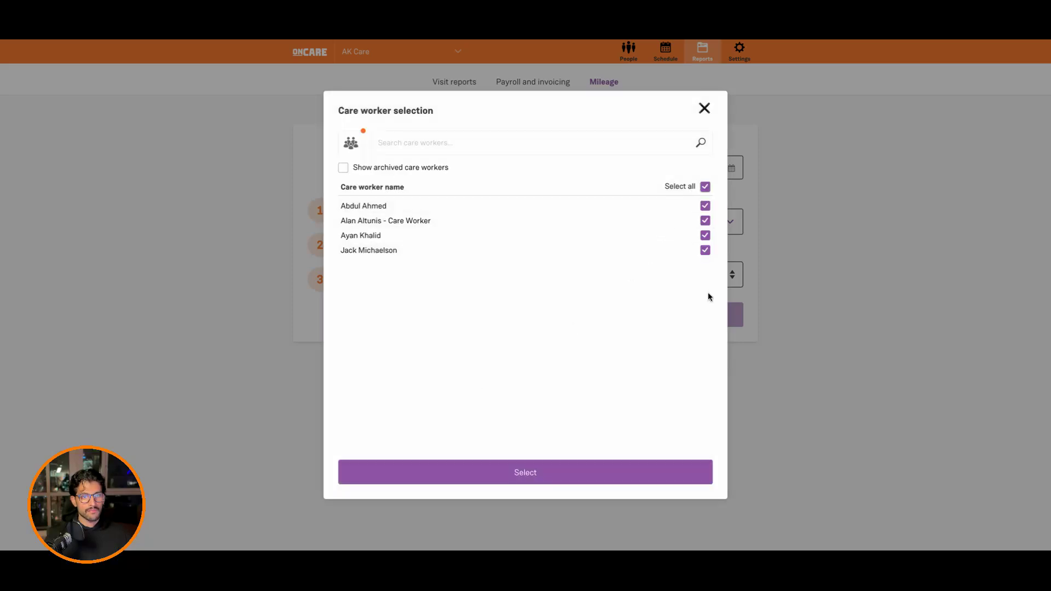
left_click(656, 463)
Step: Review the travel modes available for the mileage report and choose Driving
left_click(667, 274)
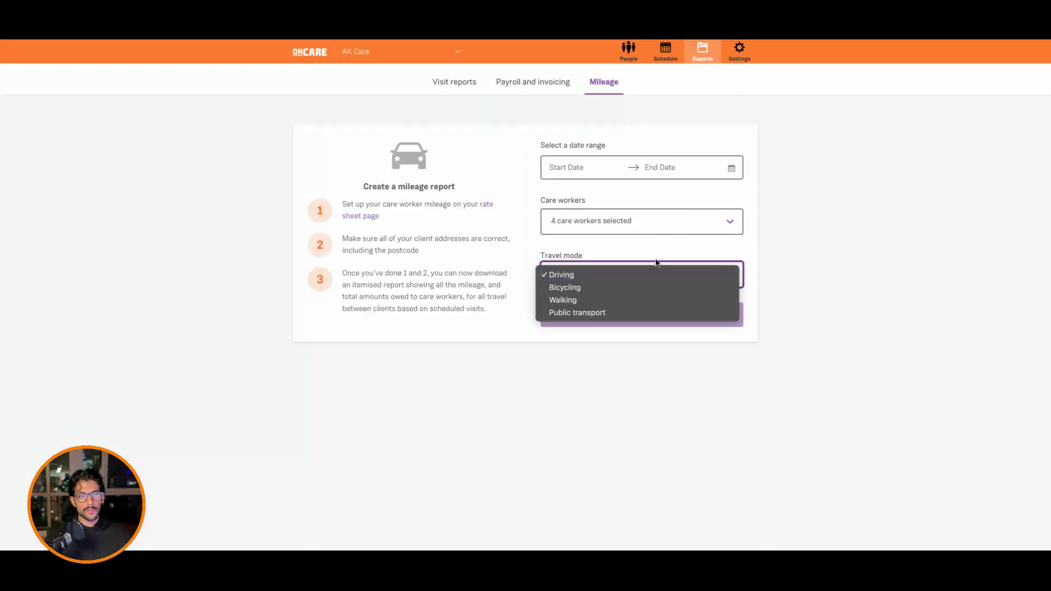
left_click(649, 279)
left_click(650, 278)
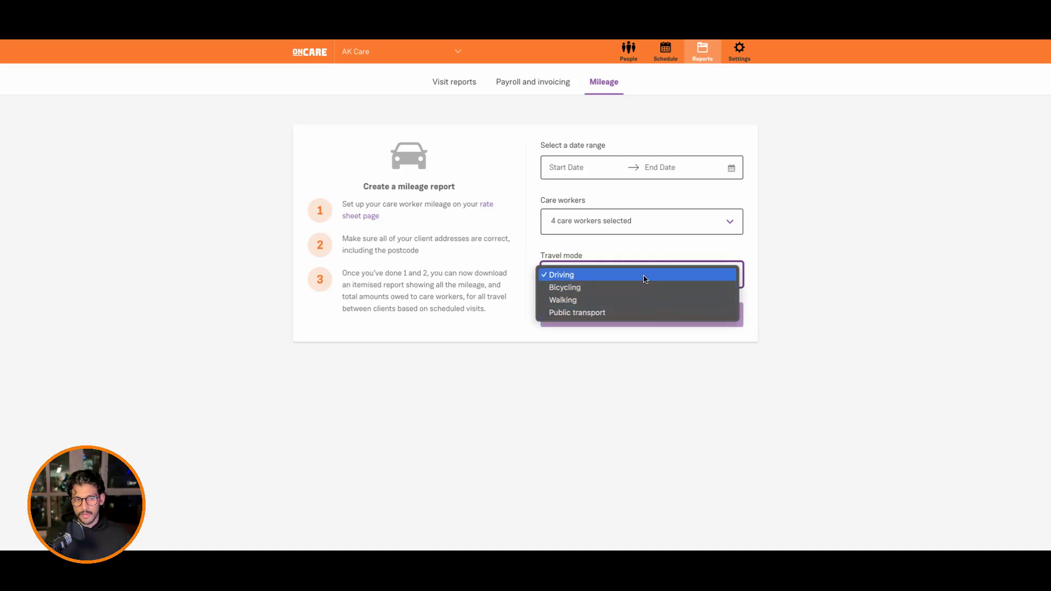
left_click(643, 278)
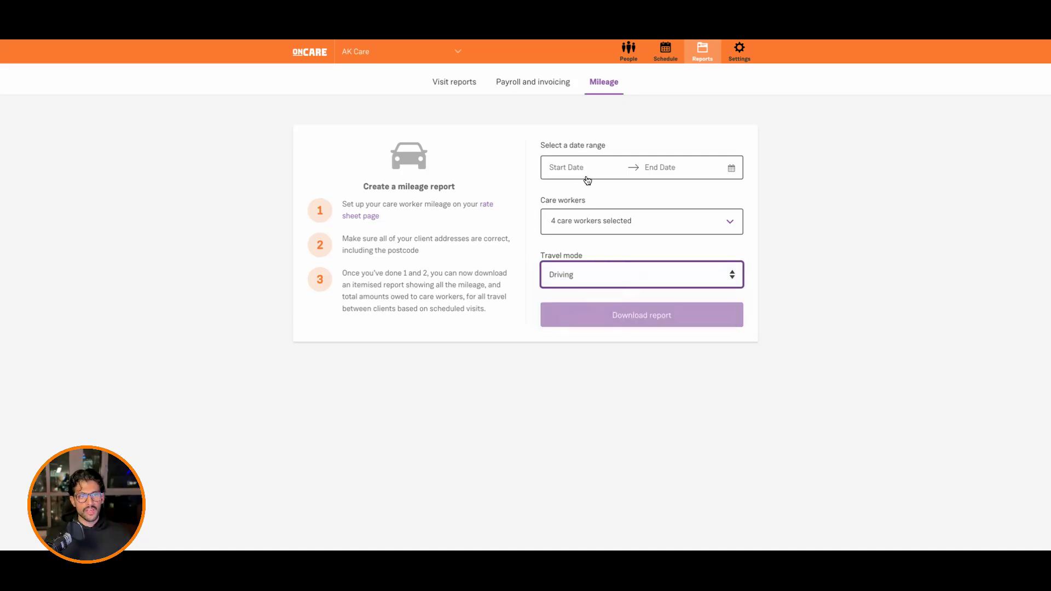